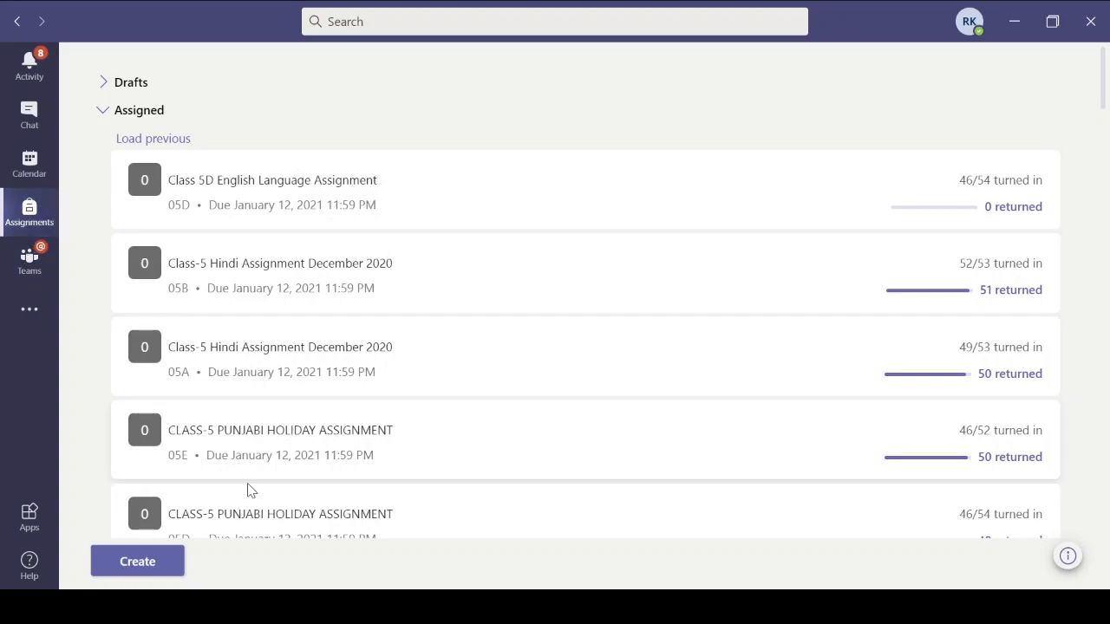
# - View the available assignment creation options, and open the existing assignments of the 09CTA class team
pyautogui.click(140, 567)
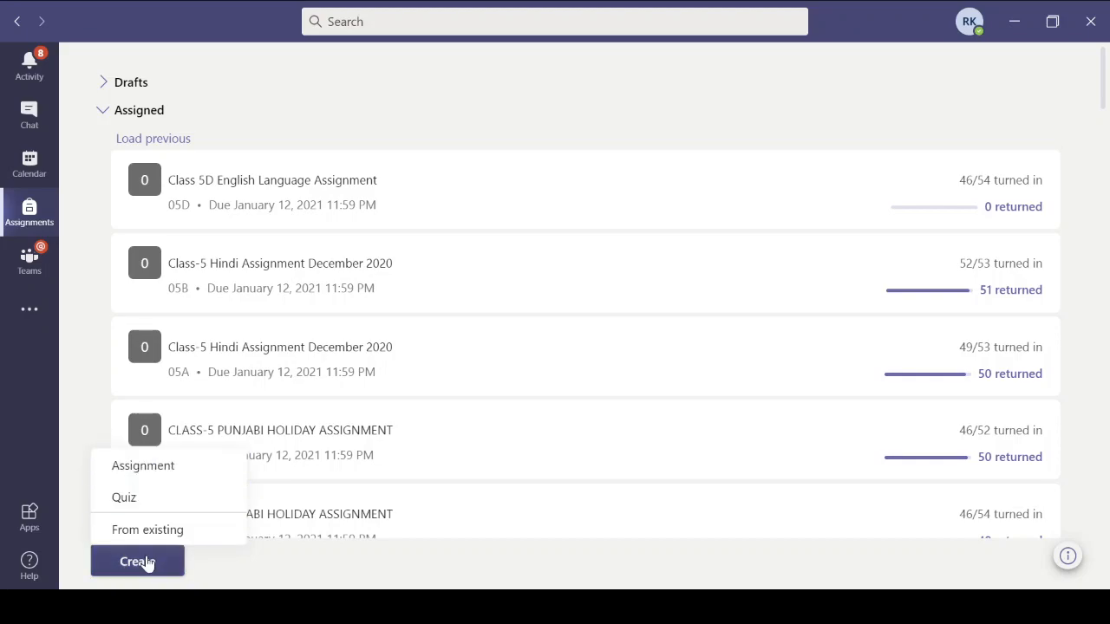
pyautogui.click(29, 260)
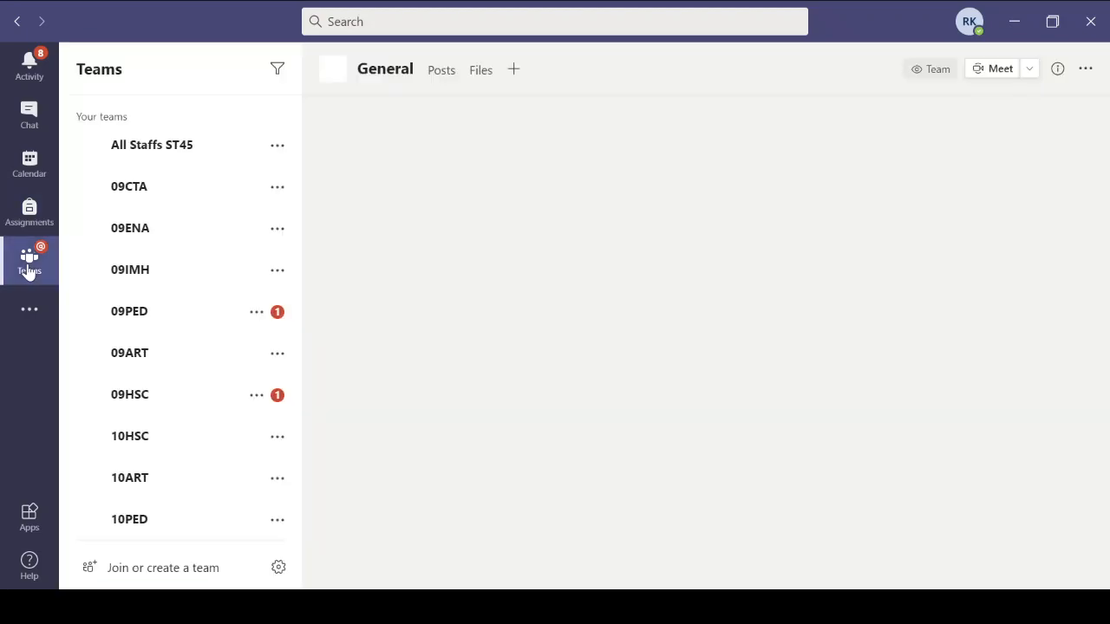
pyautogui.click(128, 192)
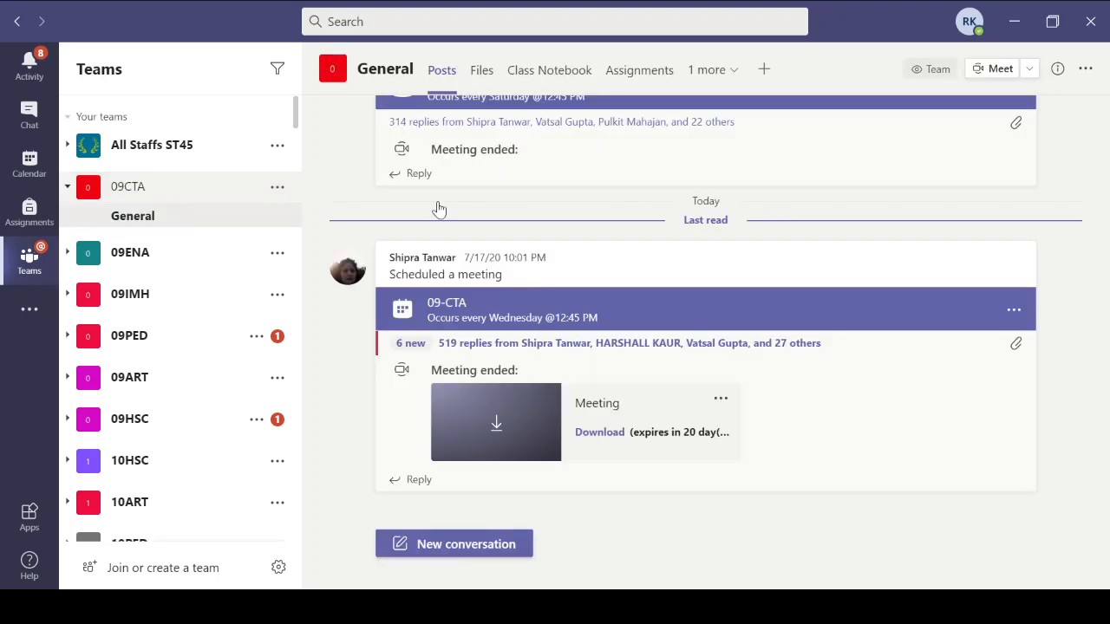
pyautogui.click(641, 76)
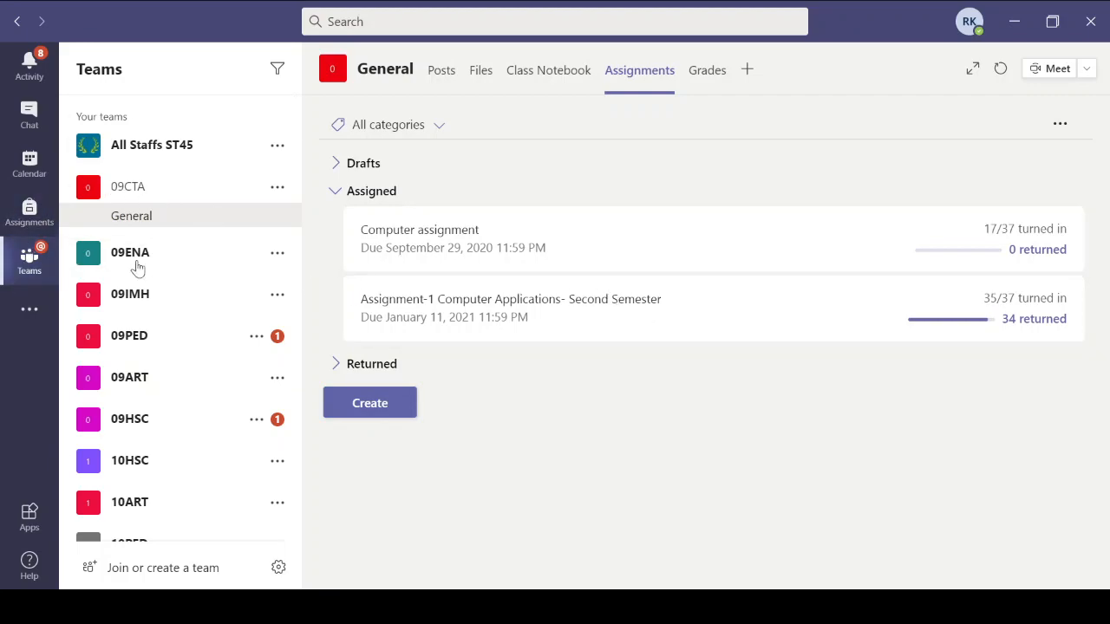
# - Start a new assignment from the overall assignments overview and choose the TestStudent class for it
pyautogui.click(35, 221)
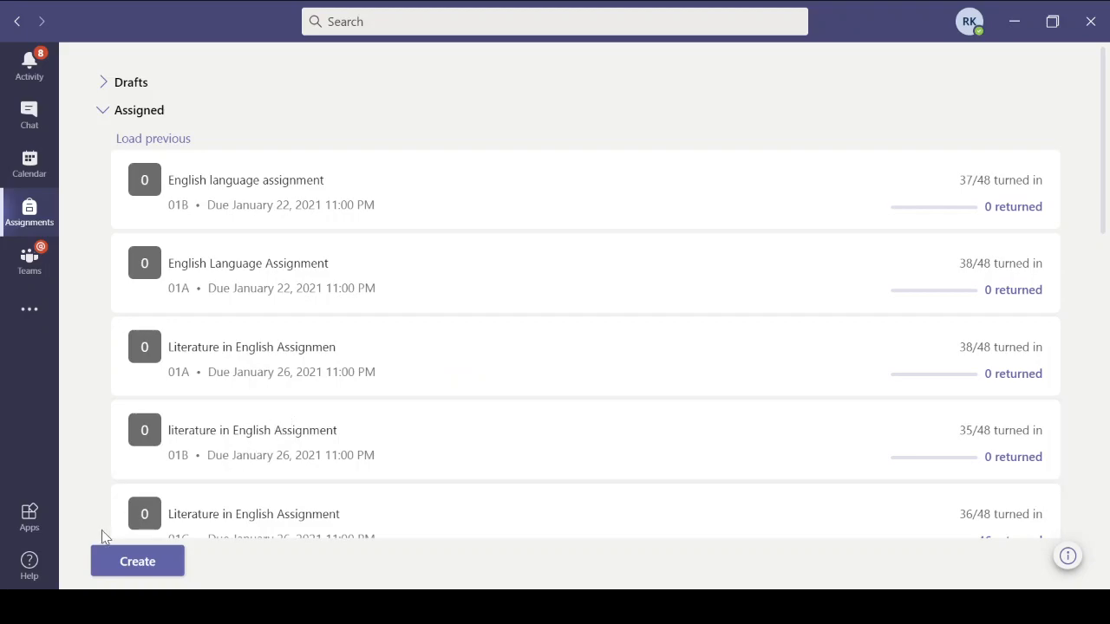
pyautogui.click(126, 563)
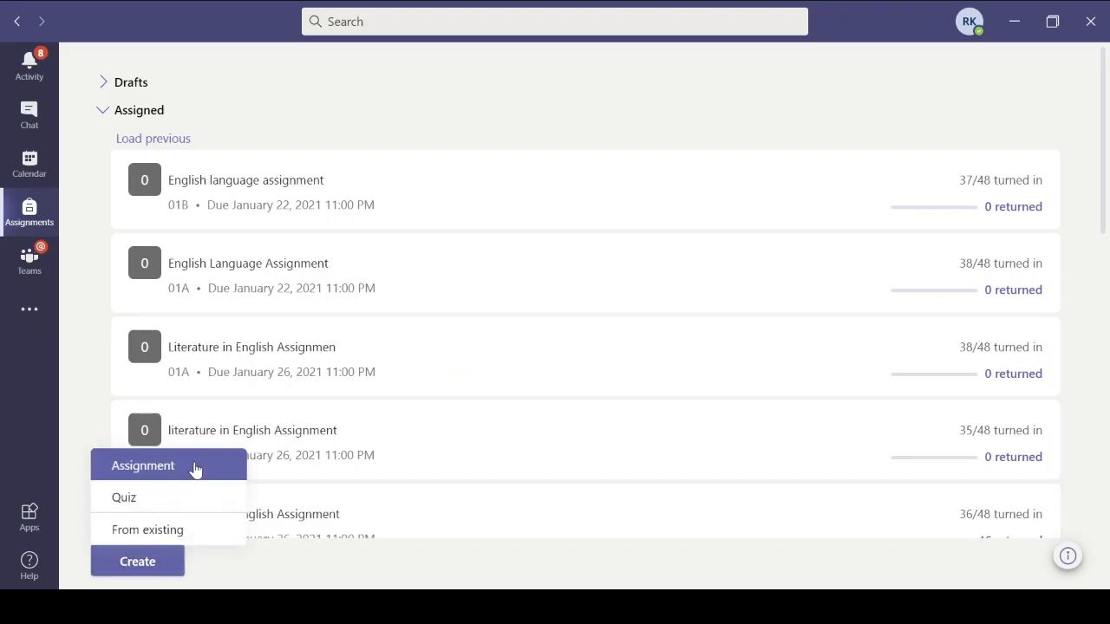
pyautogui.click(175, 475)
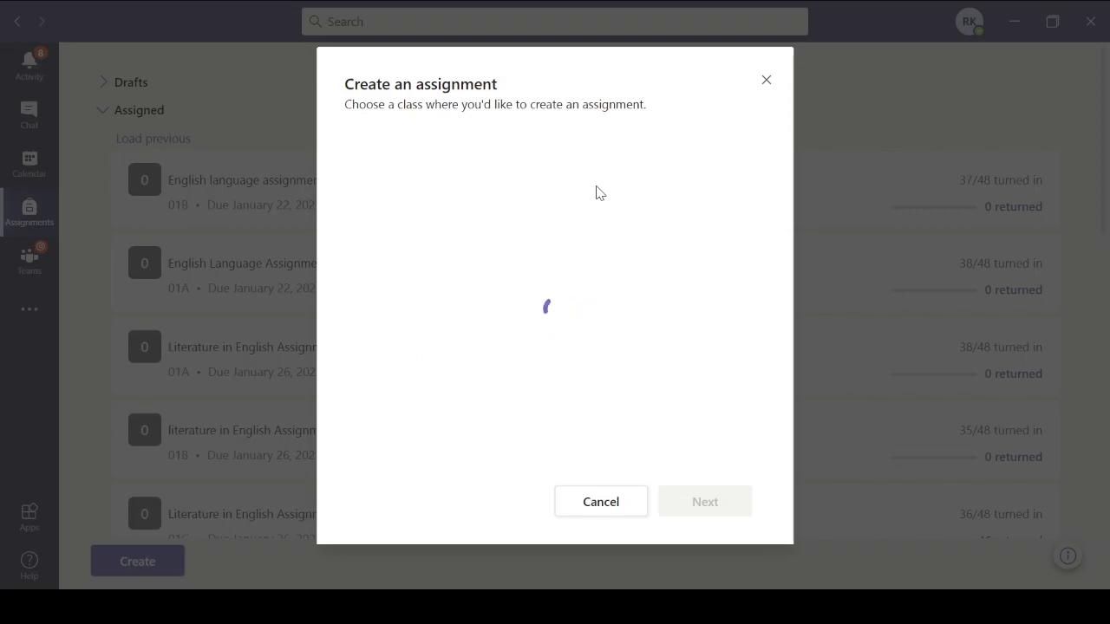
pyautogui.click(481, 134)
pyautogui.write('test')
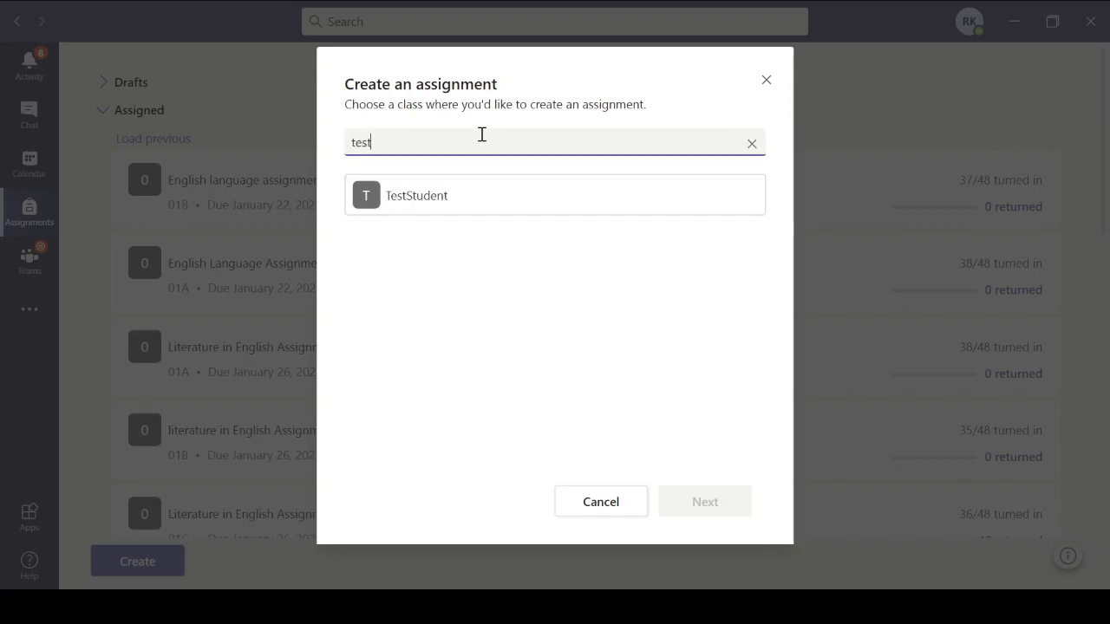
pyautogui.click(425, 208)
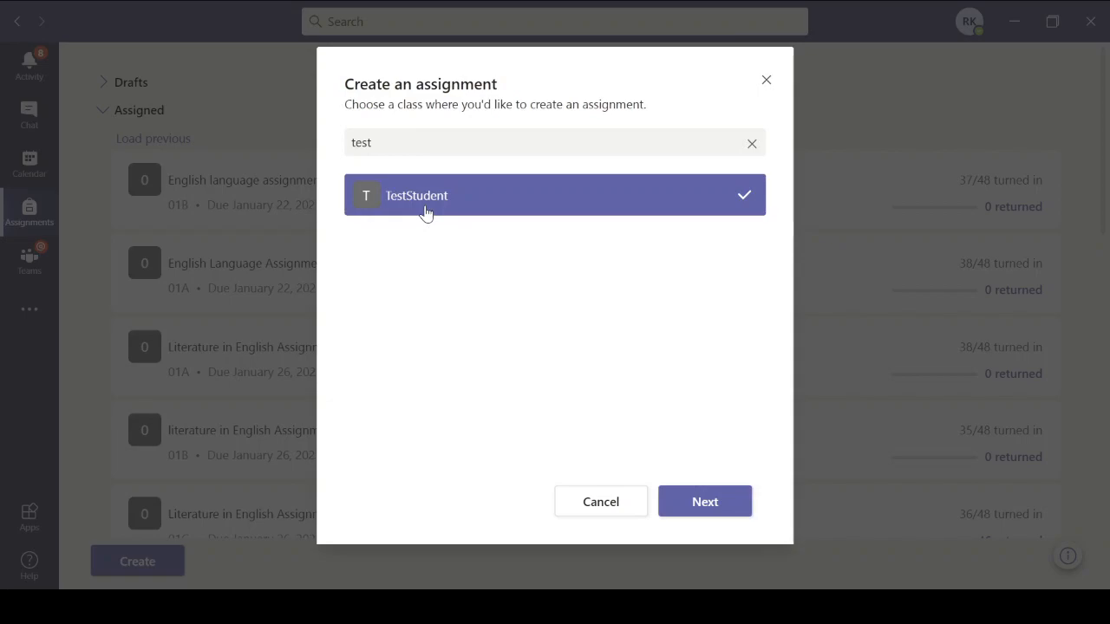
pyautogui.click(705, 502)
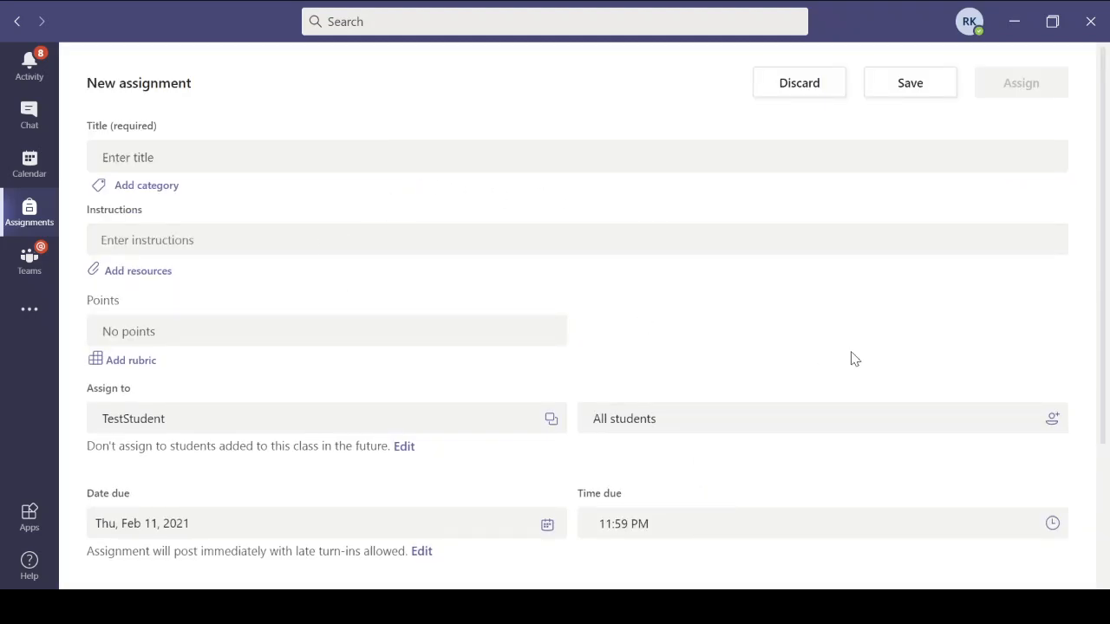
# - Review the new assignment form's title, instructions, points, assign-to, due date and due time fields without filling them in
pyautogui.scroll(-3, 828, 378)
pyautogui.scroll(3, 828, 378)
pyautogui.click(109, 156)
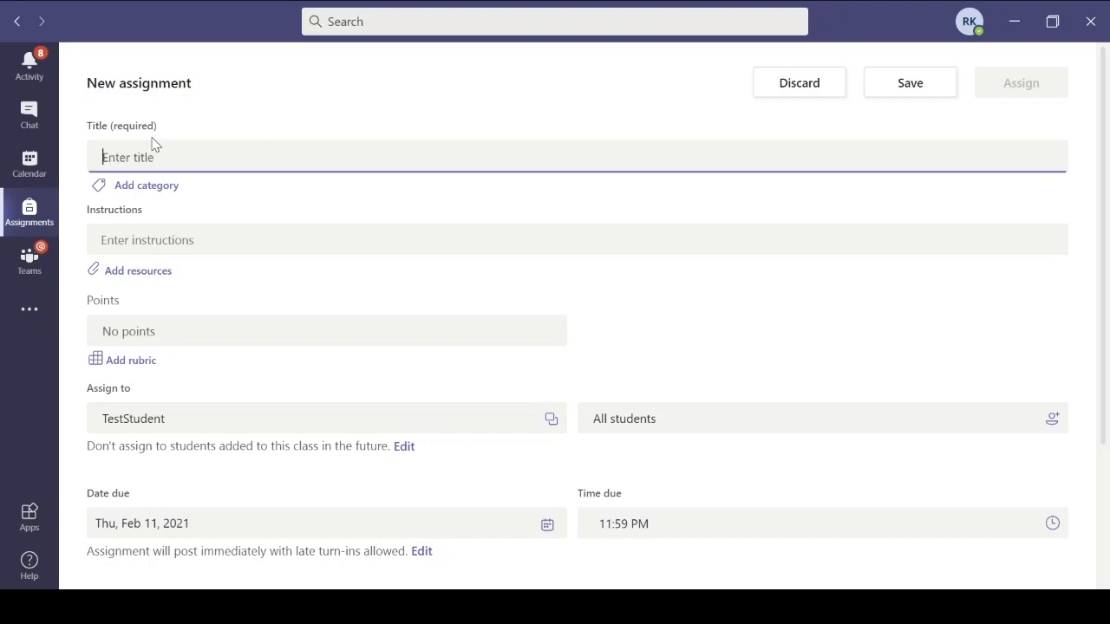
pyautogui.moveTo(86, 127); pyautogui.dragTo(167, 129)
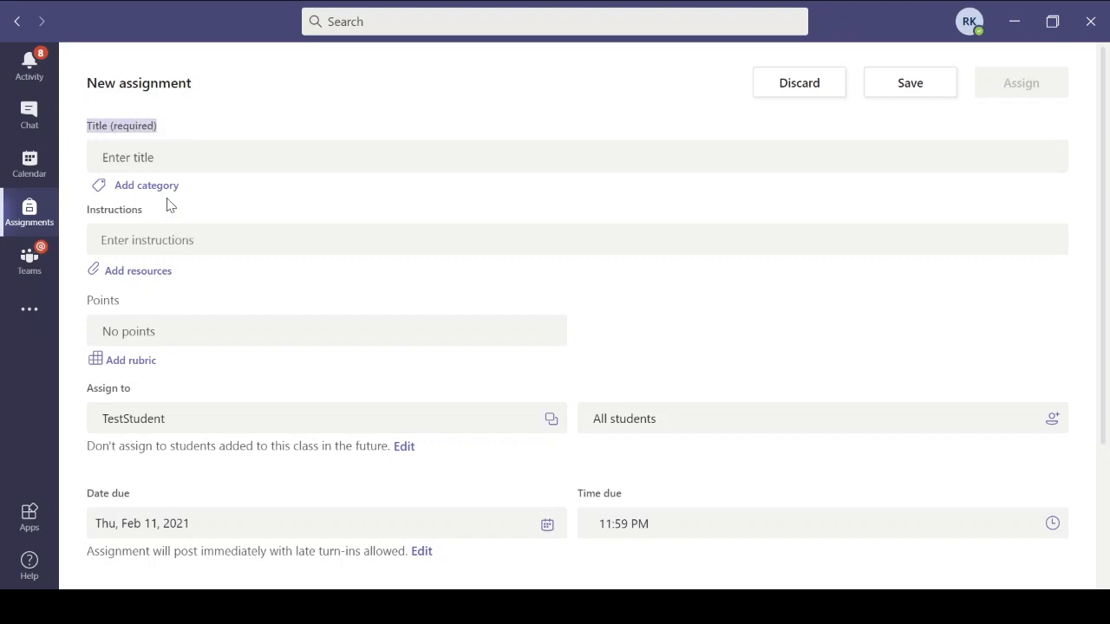
pyautogui.moveTo(144, 215); pyautogui.dragTo(81, 220)
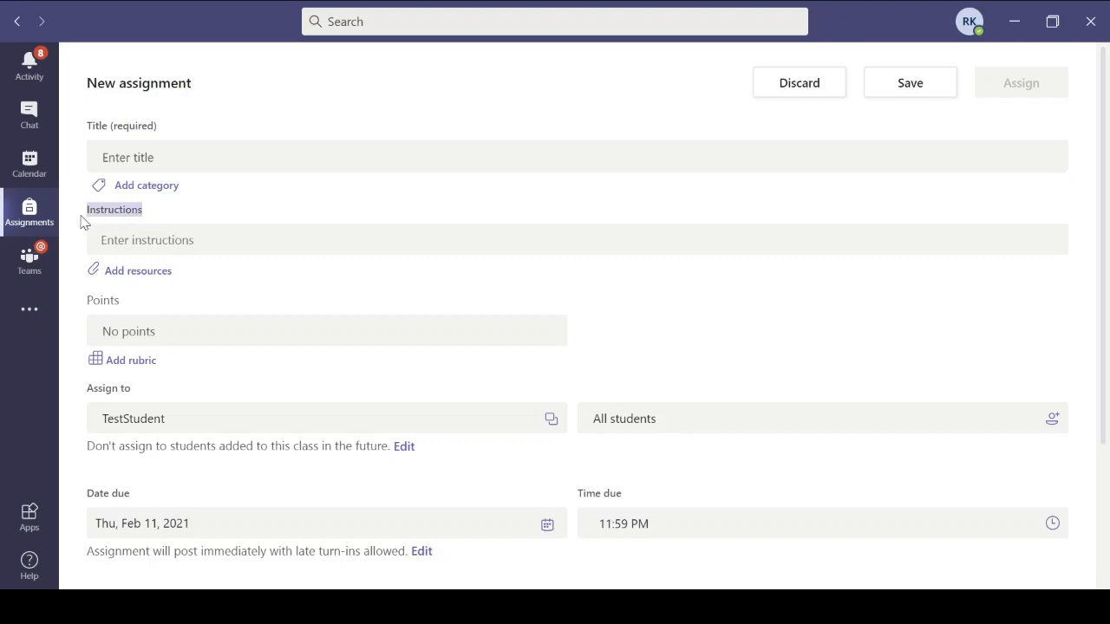
pyautogui.click(181, 276)
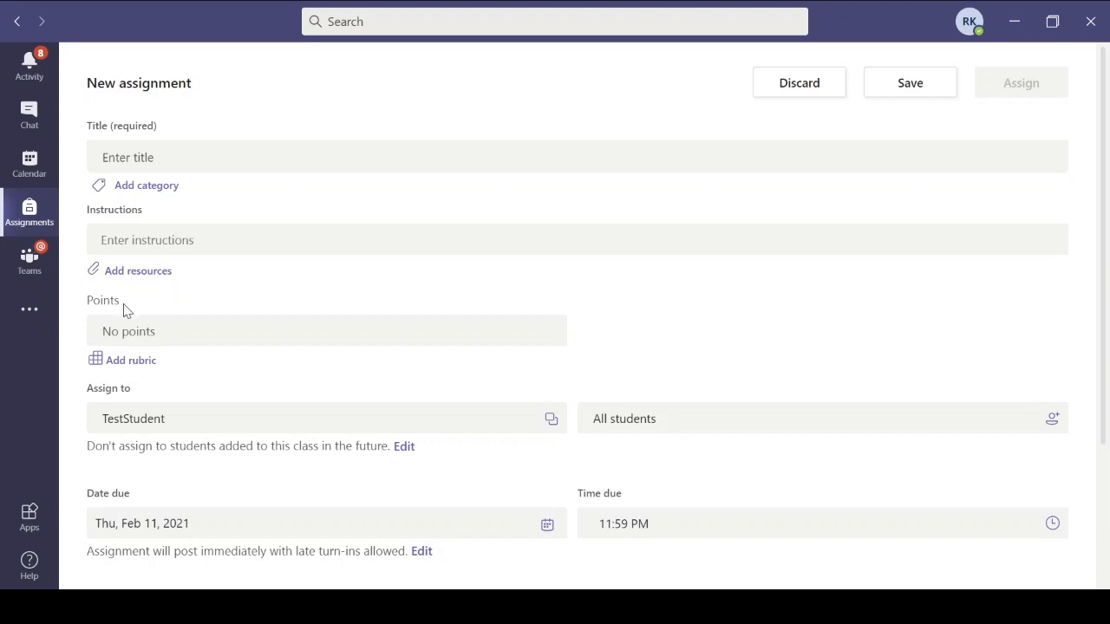
pyautogui.moveTo(121, 311); pyautogui.dragTo(89, 312)
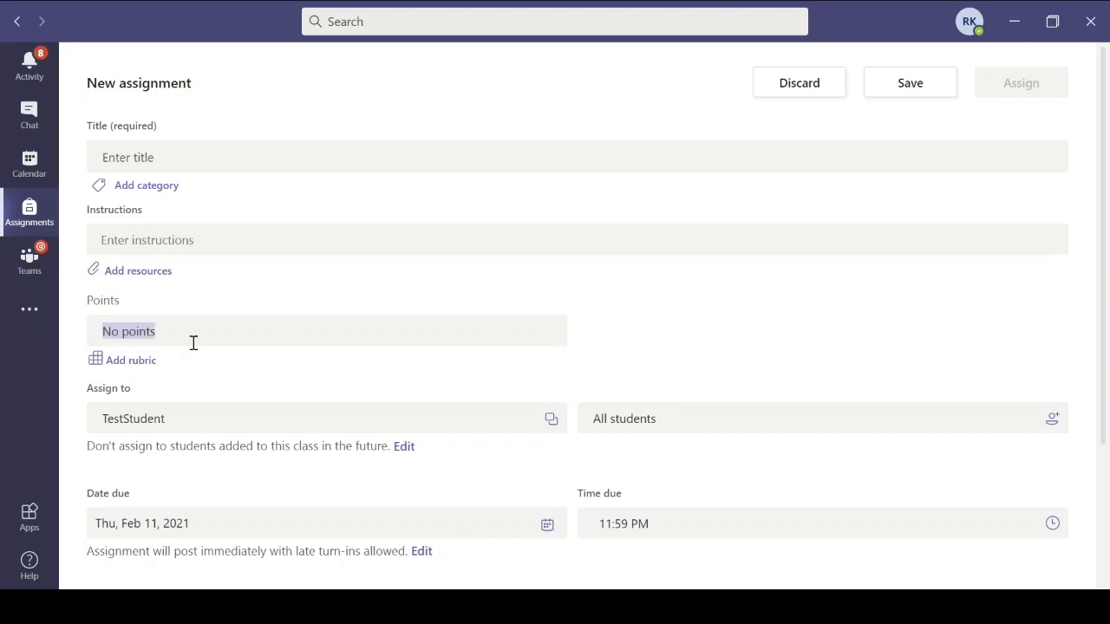
pyautogui.click(125, 388)
pyautogui.moveTo(124, 388); pyautogui.dragTo(87, 388)
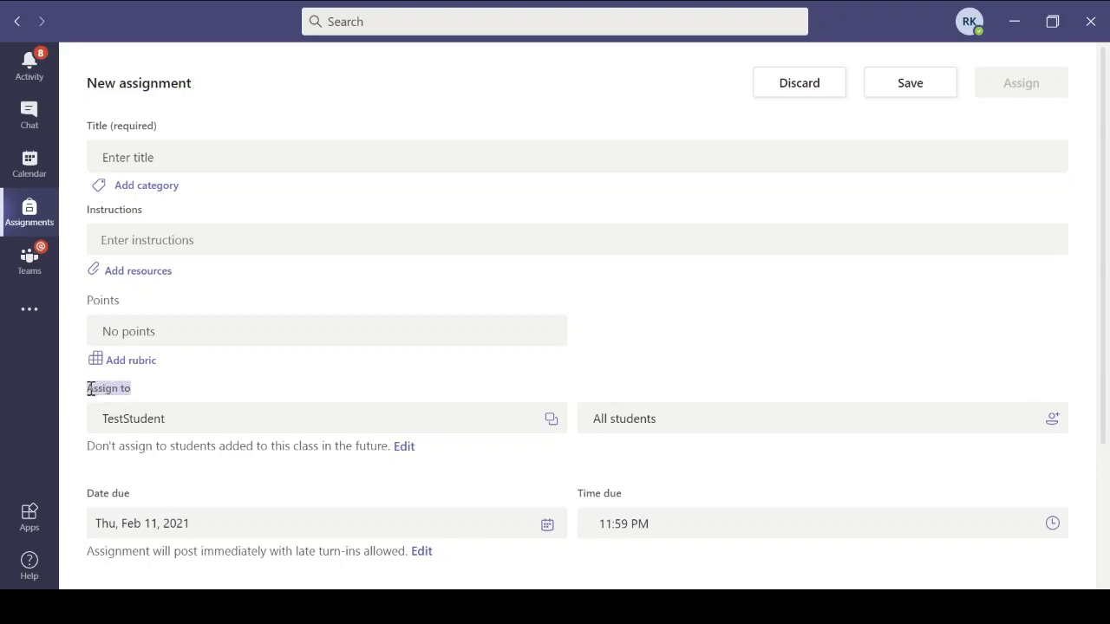
pyautogui.click(297, 446)
pyautogui.moveTo(296, 446); pyautogui.dragTo(388, 446)
pyautogui.scroll(-3, 412, 511)
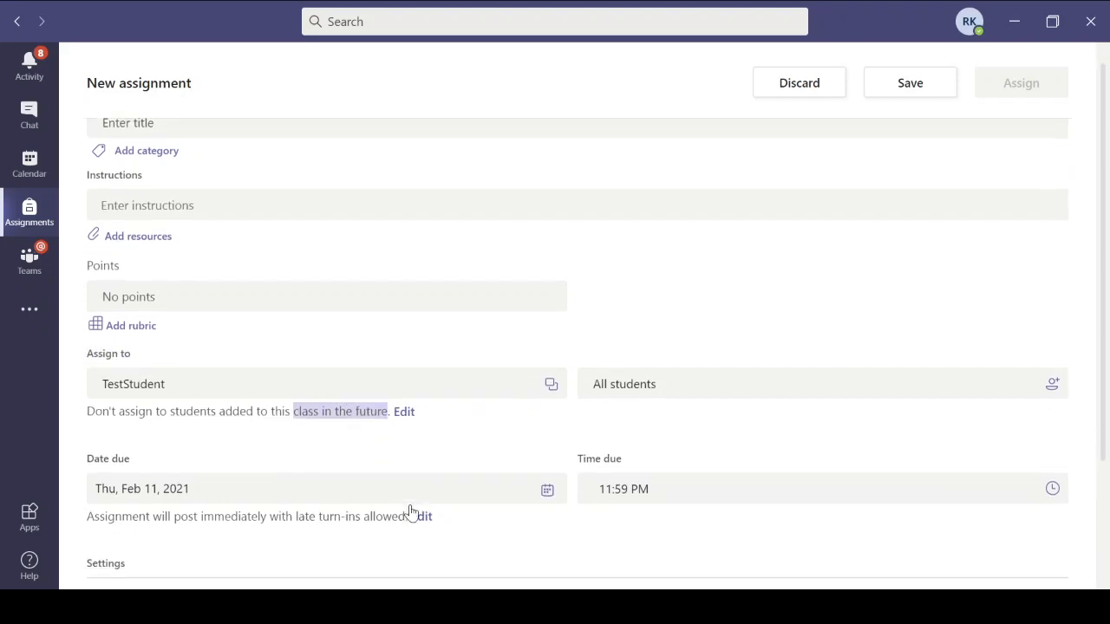
pyautogui.moveTo(86, 326); pyautogui.dragTo(141, 325)
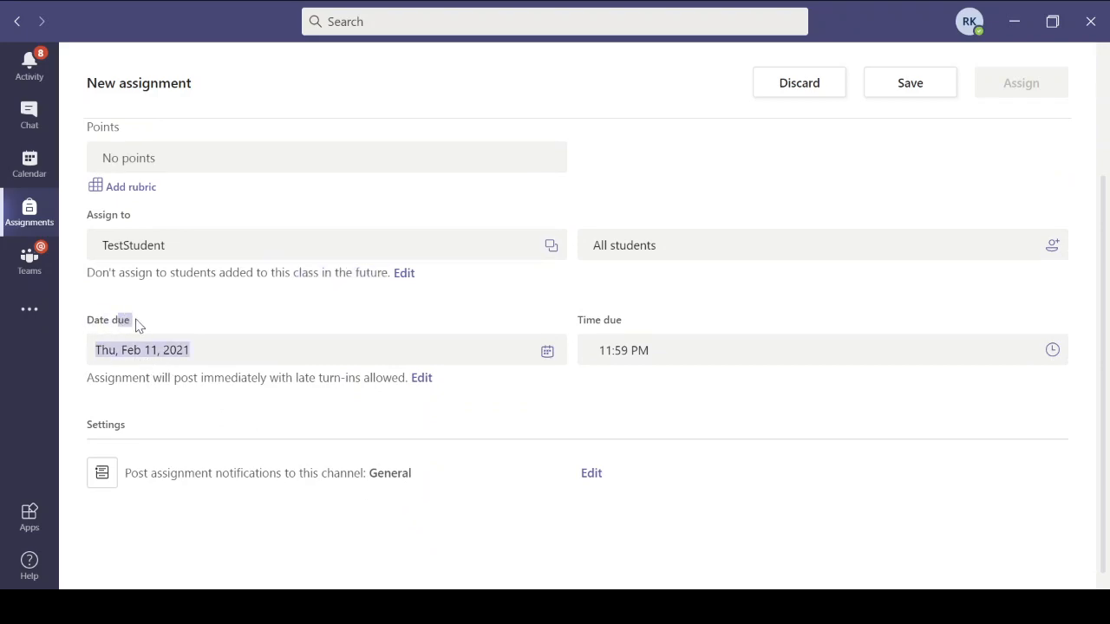
pyautogui.click(137, 322)
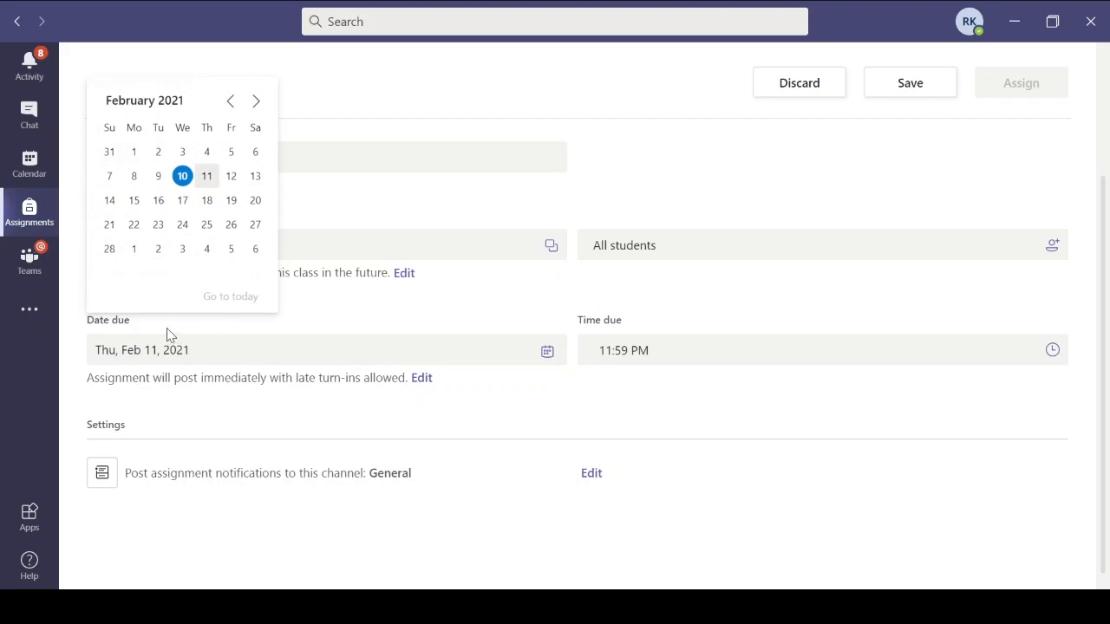
pyautogui.click(466, 419)
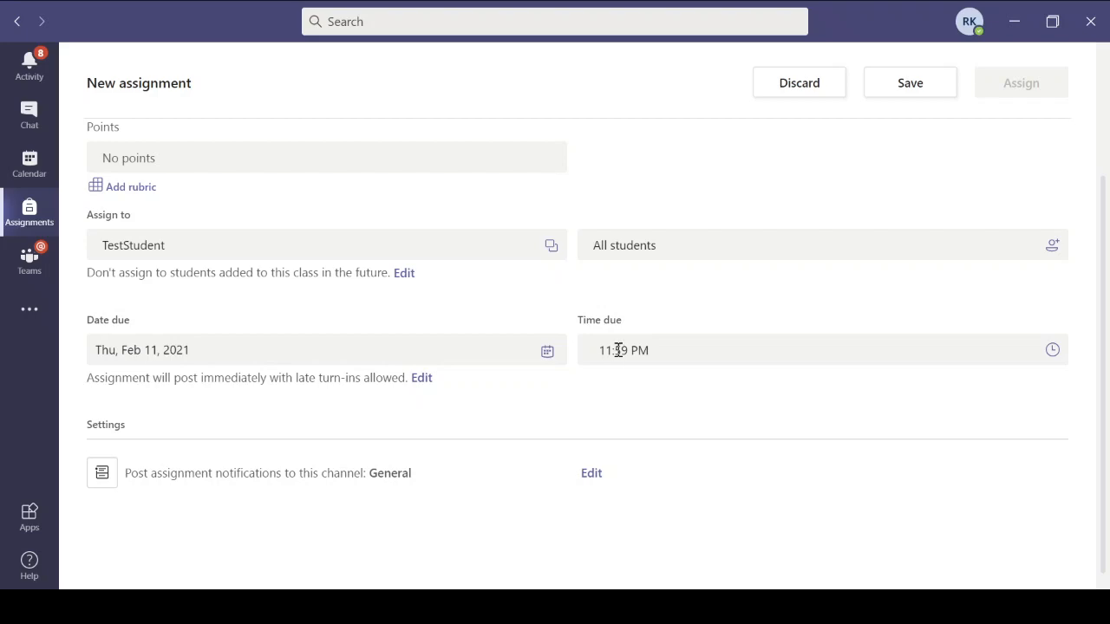
pyautogui.scroll(2, 617, 349)
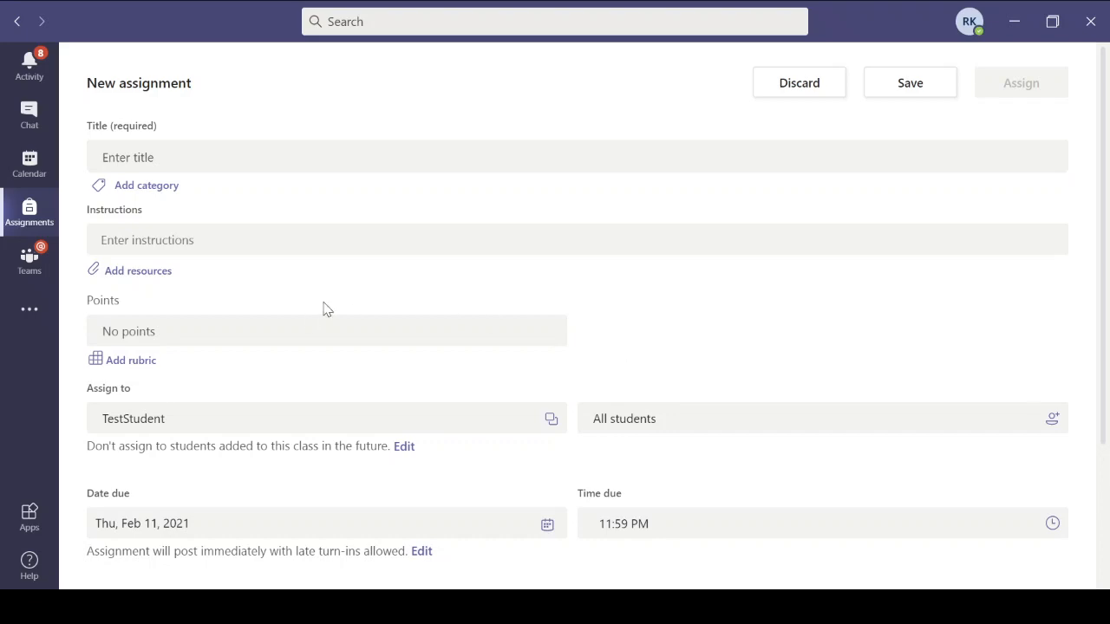
# - Switch to the test setup guidelines document and read its notes on the title format, points and Assign to
pyautogui.click(152, 162)
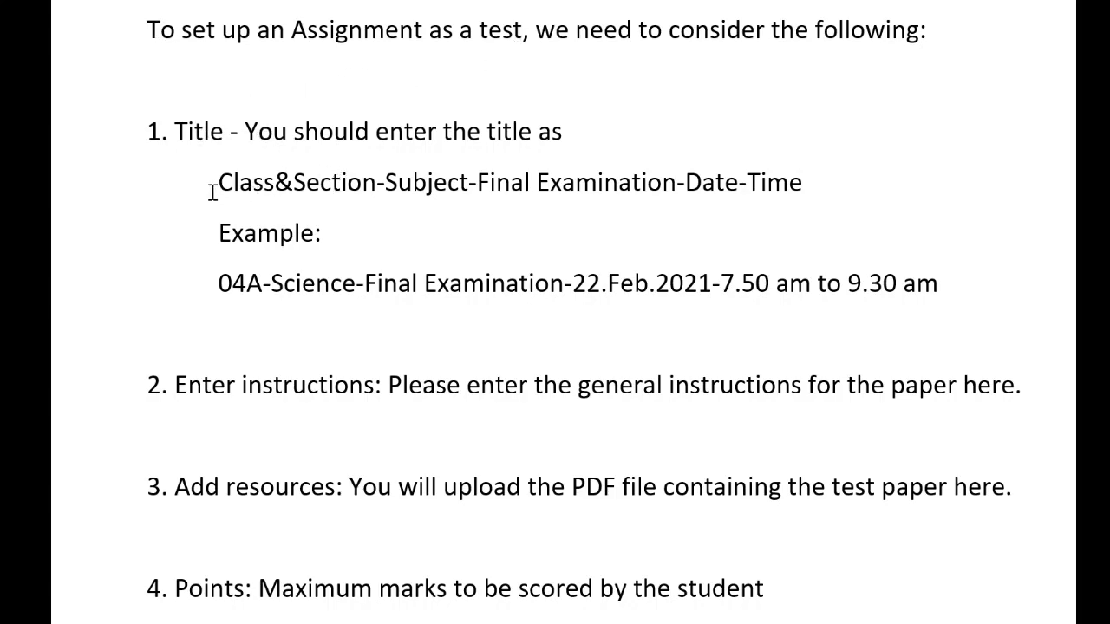
pyautogui.moveTo(215, 187); pyautogui.dragTo(783, 186)
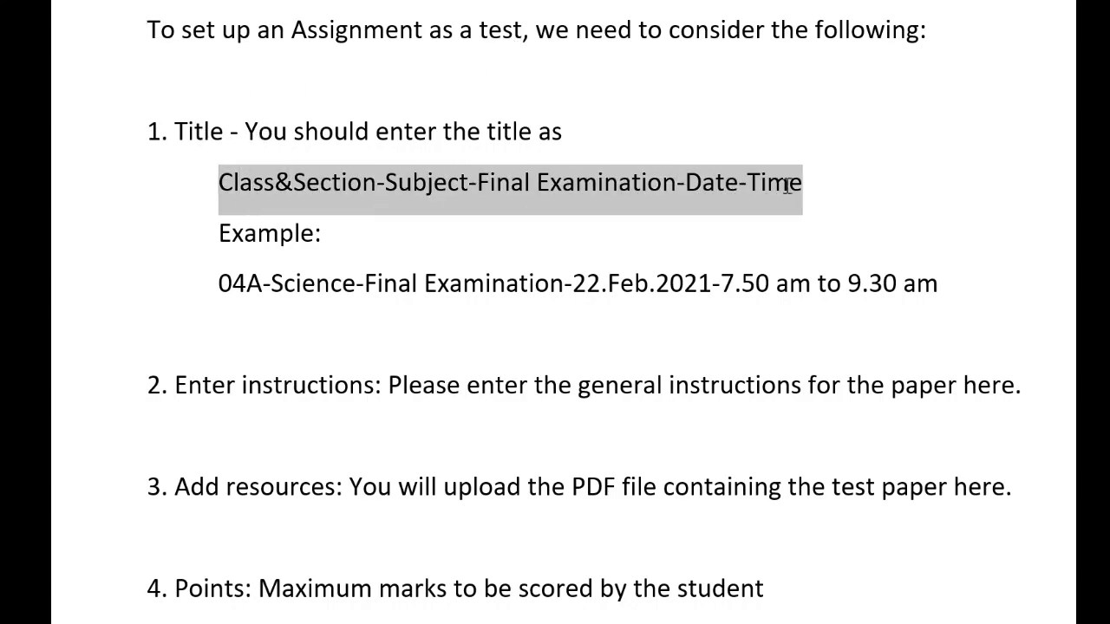
pyautogui.click(806, 183)
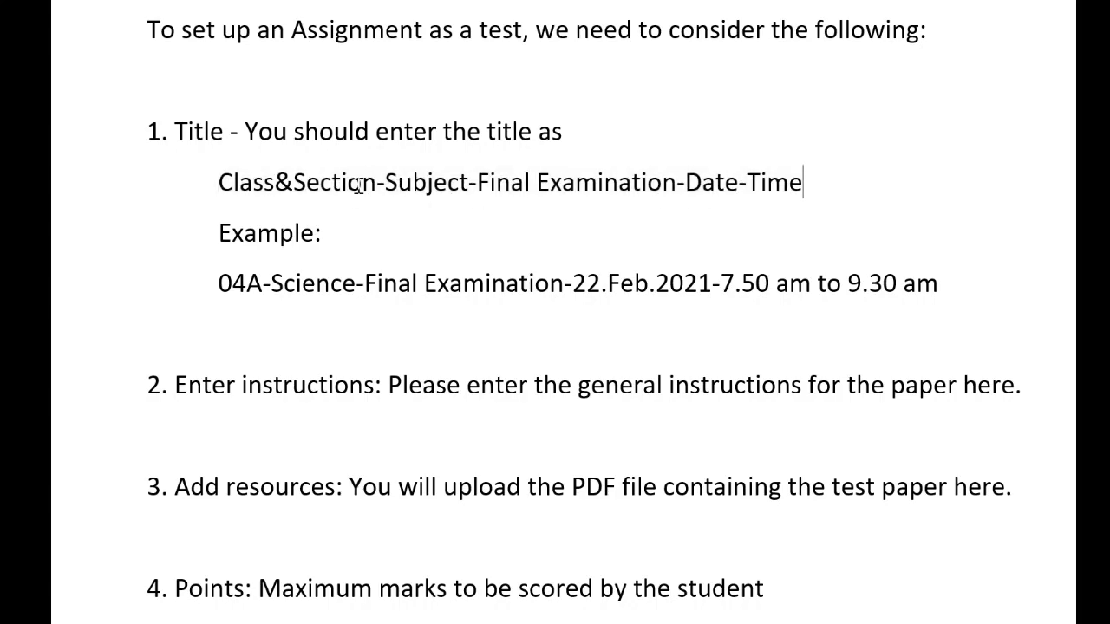
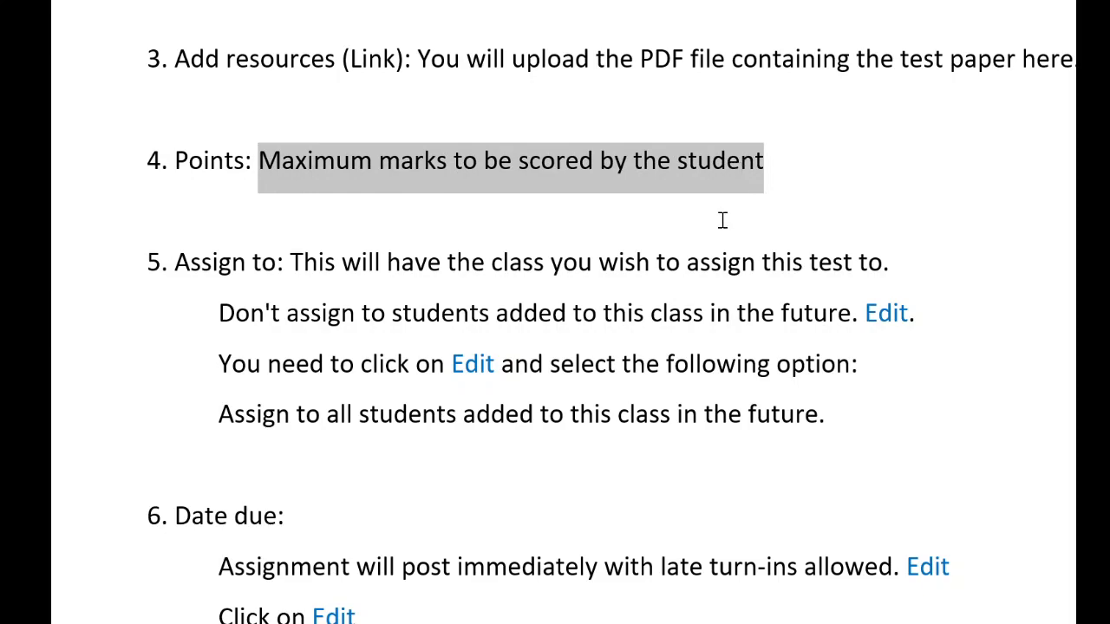
pyautogui.scroll(2, 721, 222)
pyautogui.scroll(-2, 722, 222)
pyautogui.scroll(2, 722, 222)
pyautogui.scroll(2, 722, 221)
pyautogui.scroll(-3, 722, 220)
pyautogui.moveTo(174, 262); pyautogui.dragTo(278, 274)
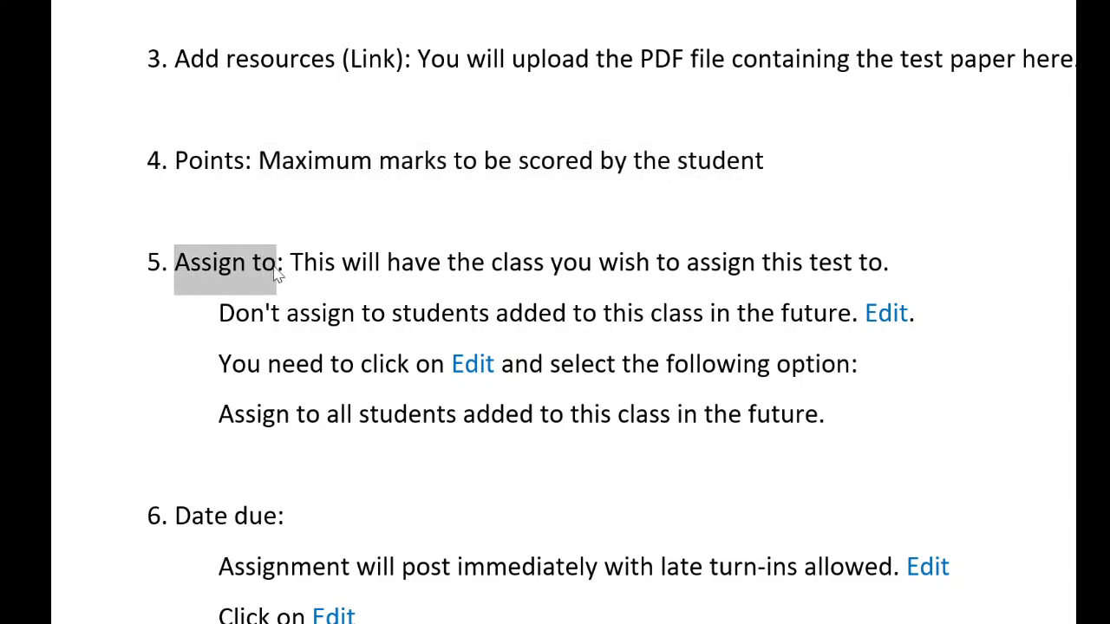
pyautogui.click(543, 263)
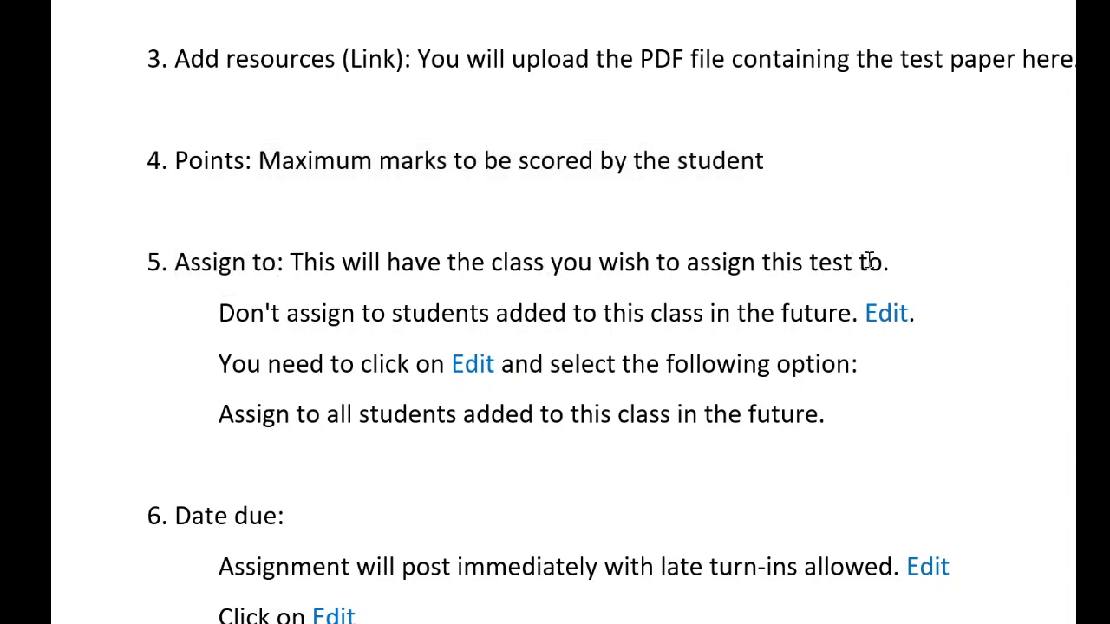
pyautogui.moveTo(888, 262); pyautogui.dragTo(724, 268)
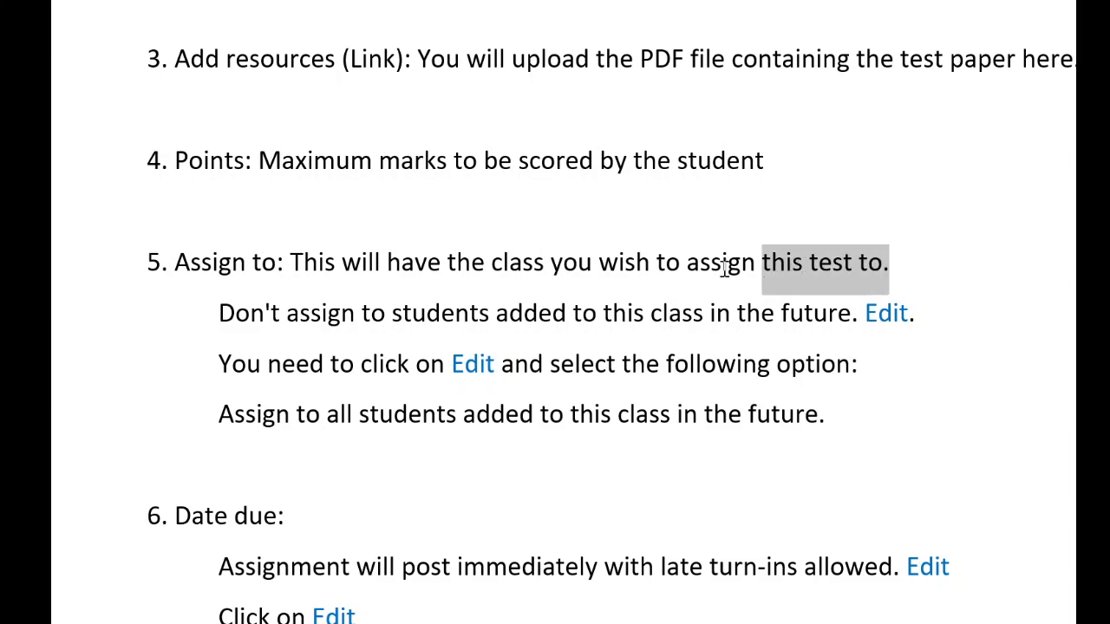
pyautogui.click(723, 269)
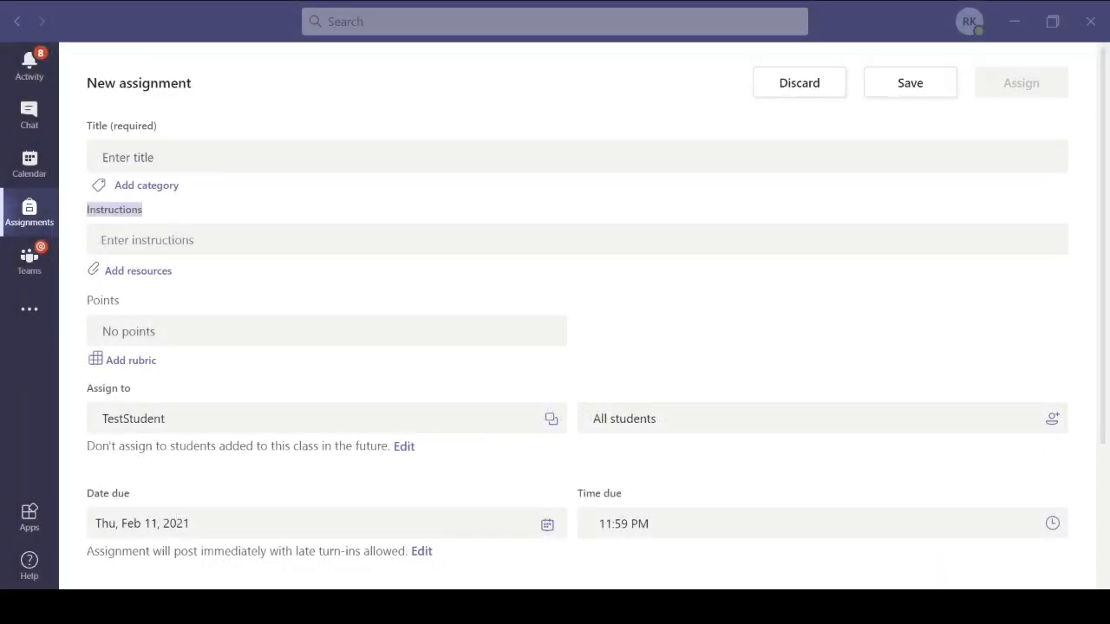
# - Switch back to Microsoft Teams and browse the classes offered under Assign to, keeping TestStudent
pyautogui.scroll(-2, 383, 432)
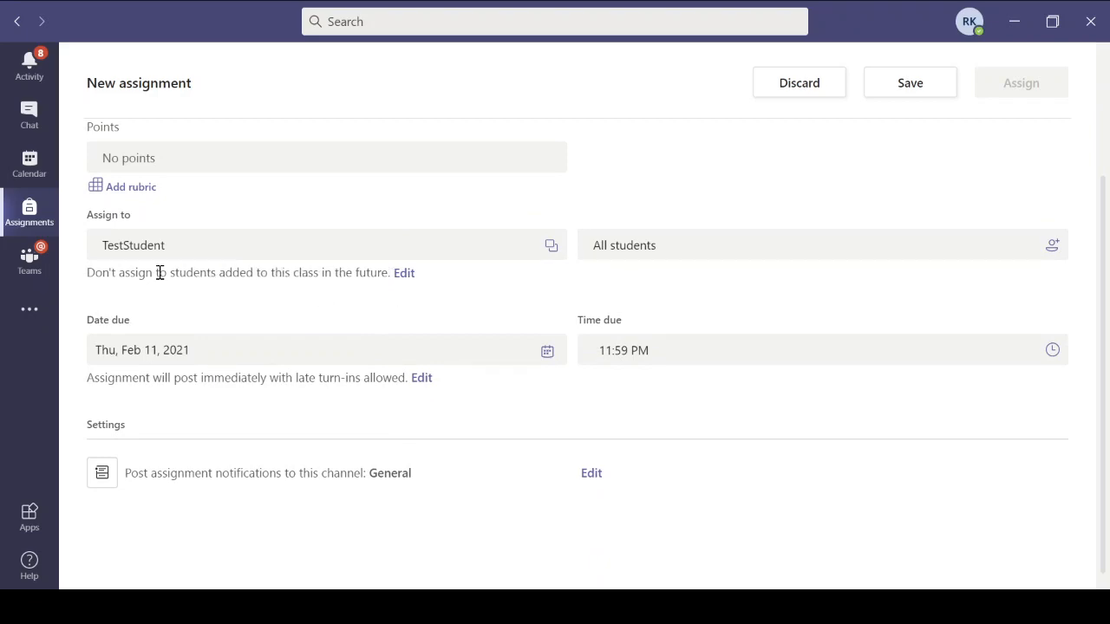
pyautogui.scroll(-1, 99, 242)
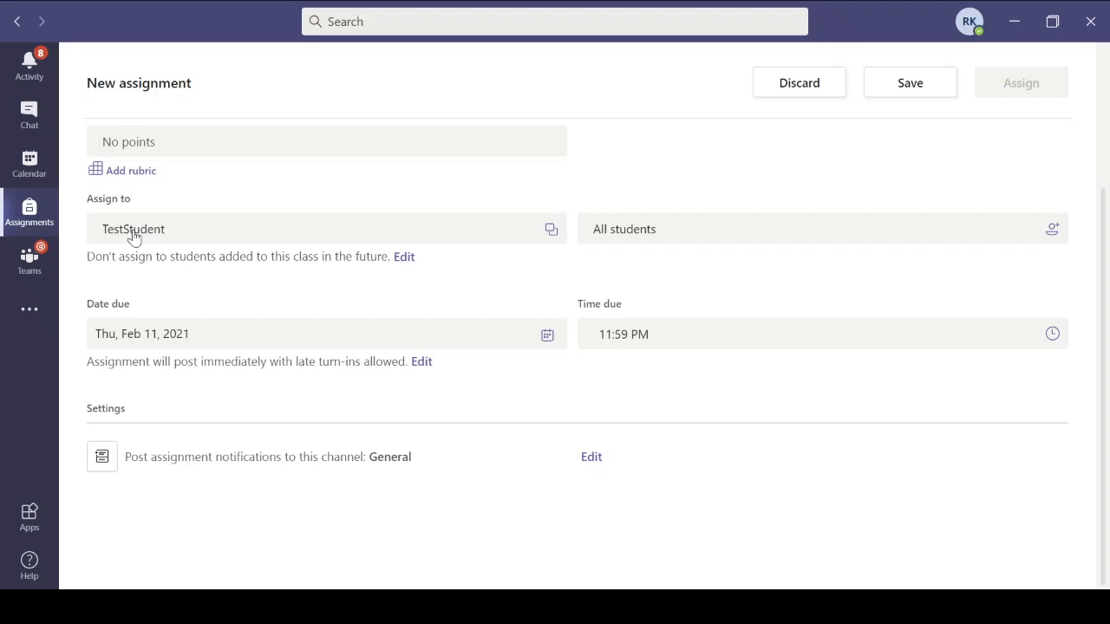
pyautogui.click(102, 235)
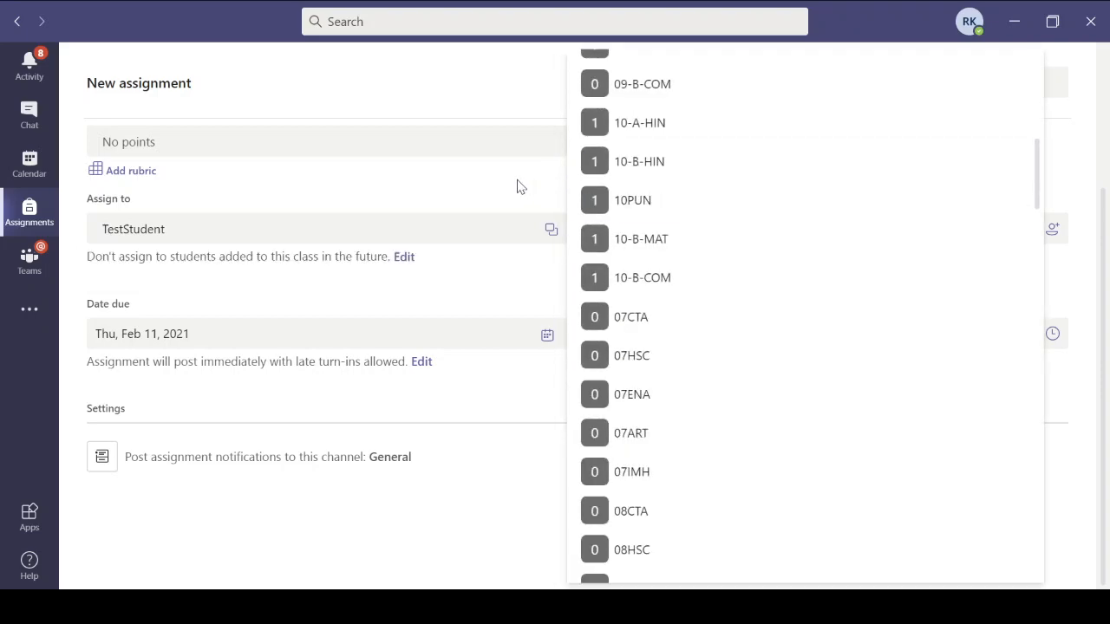
pyautogui.click(518, 181)
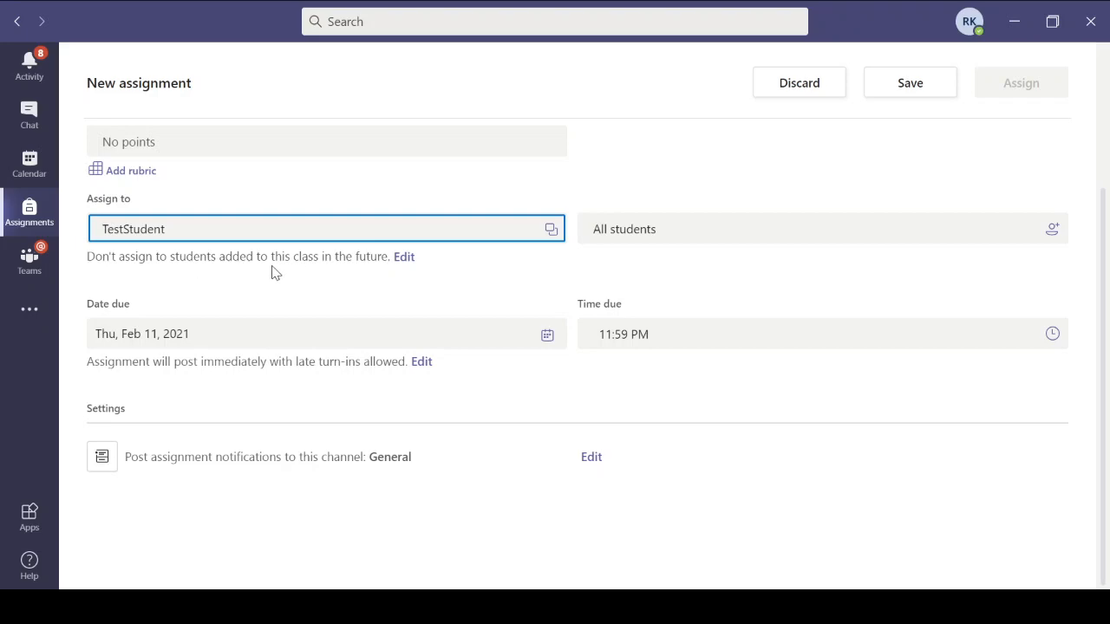
# - Change the student assignment settings to assign to all students added to this class in the future
pyautogui.click(403, 263)
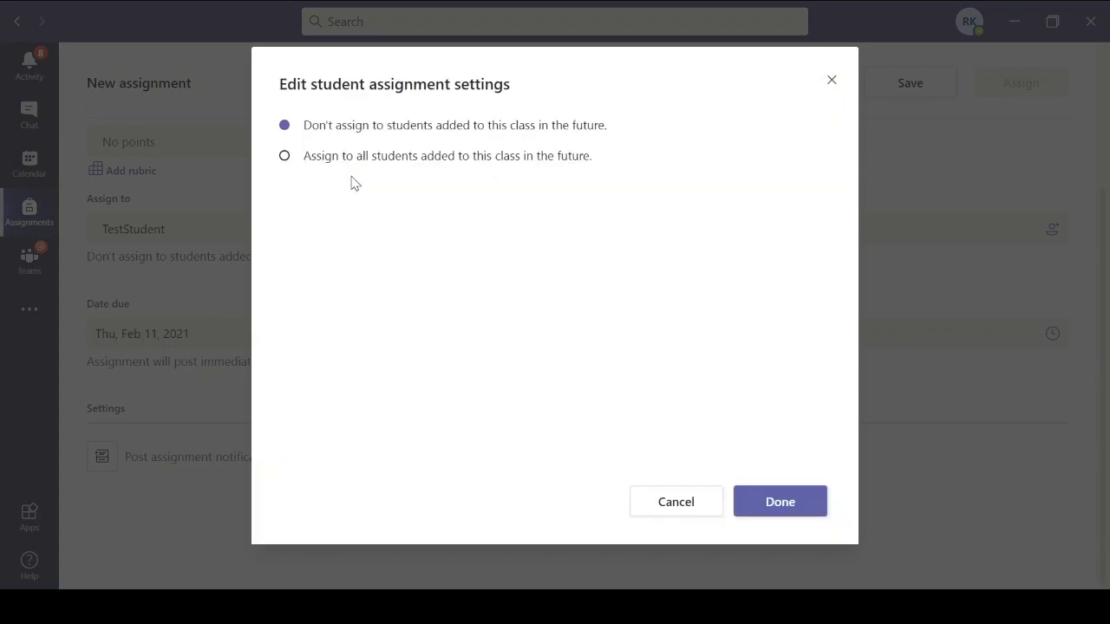
pyautogui.click(285, 158)
pyautogui.moveTo(303, 157); pyautogui.dragTo(612, 171)
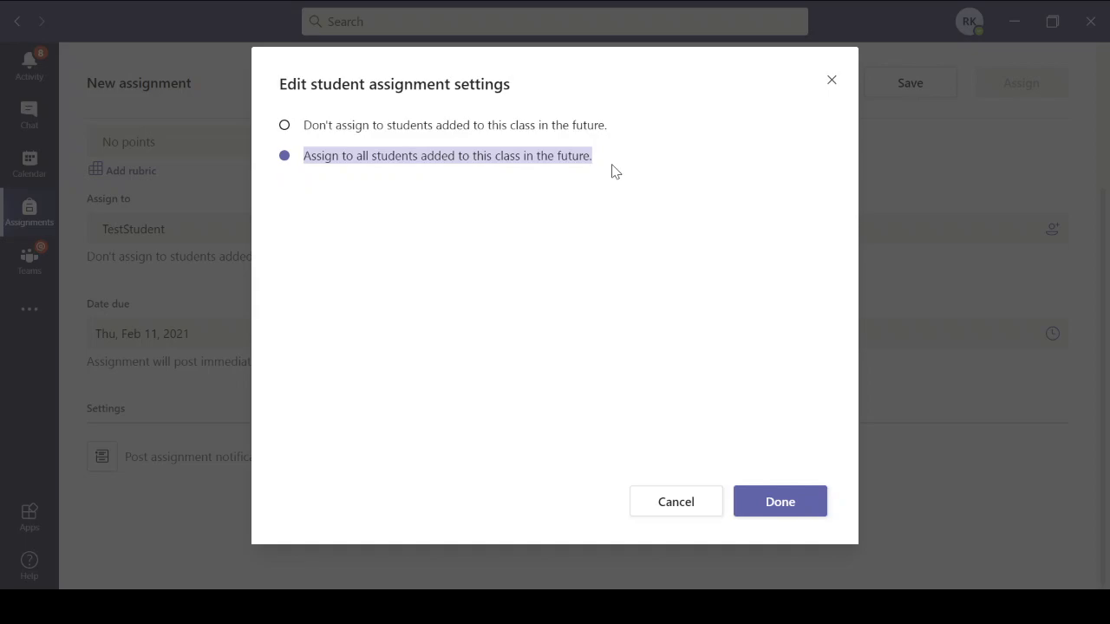
pyautogui.click(593, 180)
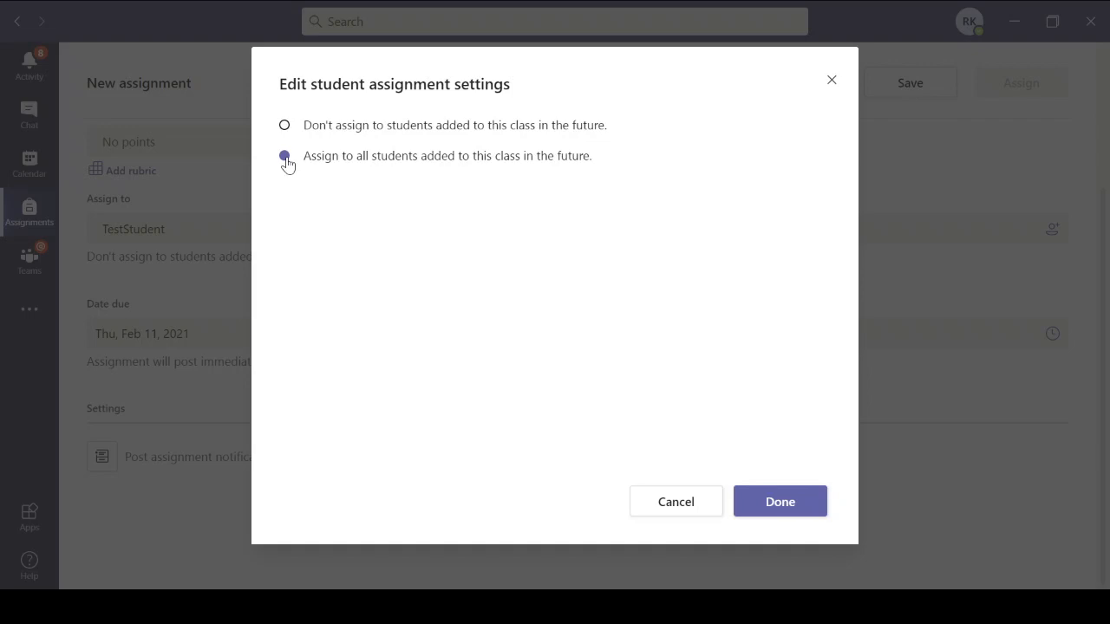
pyautogui.click(758, 501)
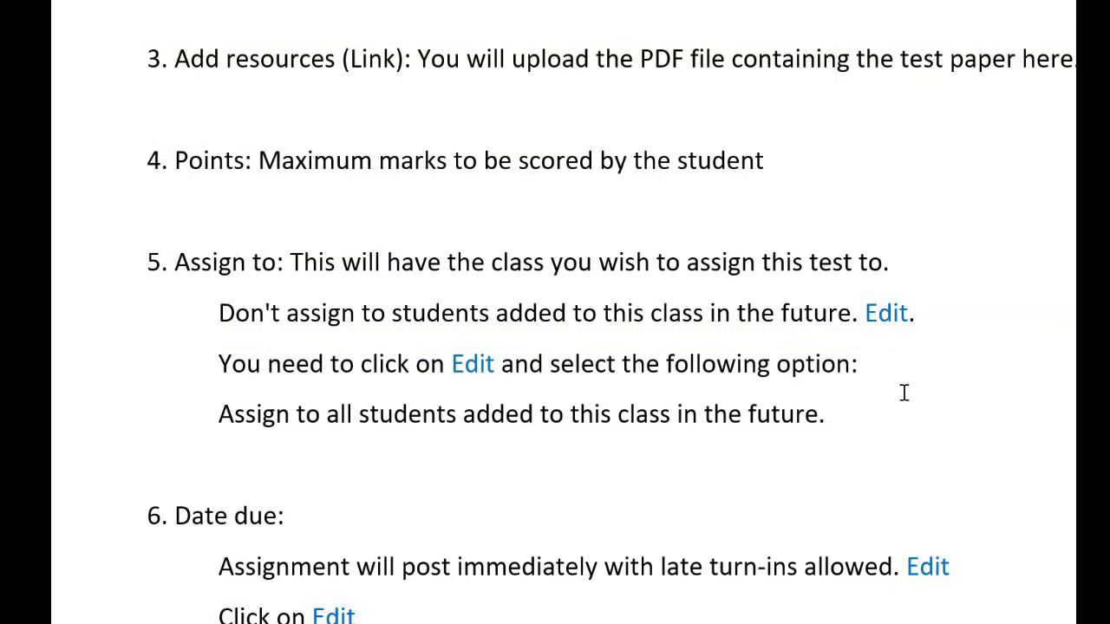
# - Switch to the test setup guidelines document and read the Date due notes on scheduling, post date, due date and close date
pyautogui.scroll(-2, 903, 393)
pyautogui.scroll(-10, 903, 393)
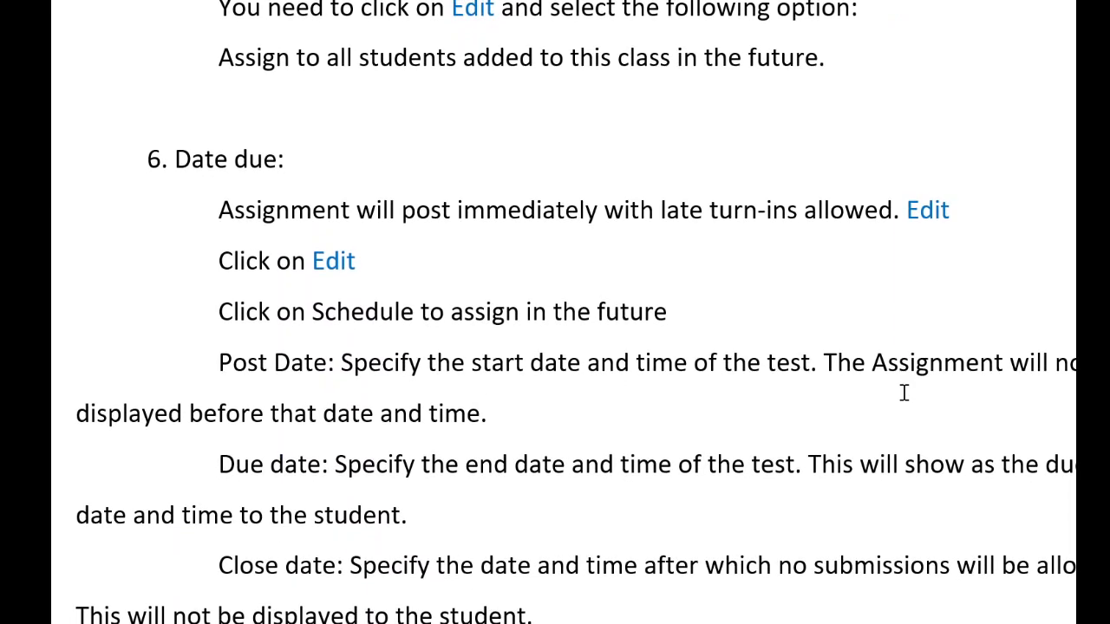
pyautogui.scroll(2, 904, 389)
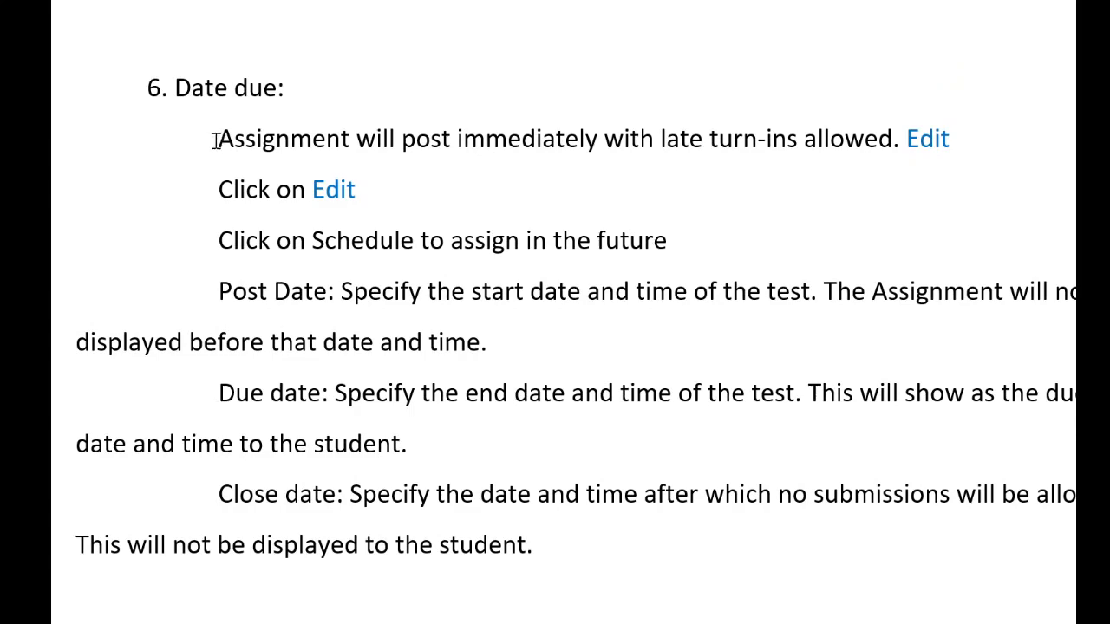
pyautogui.moveTo(218, 141); pyautogui.dragTo(841, 139)
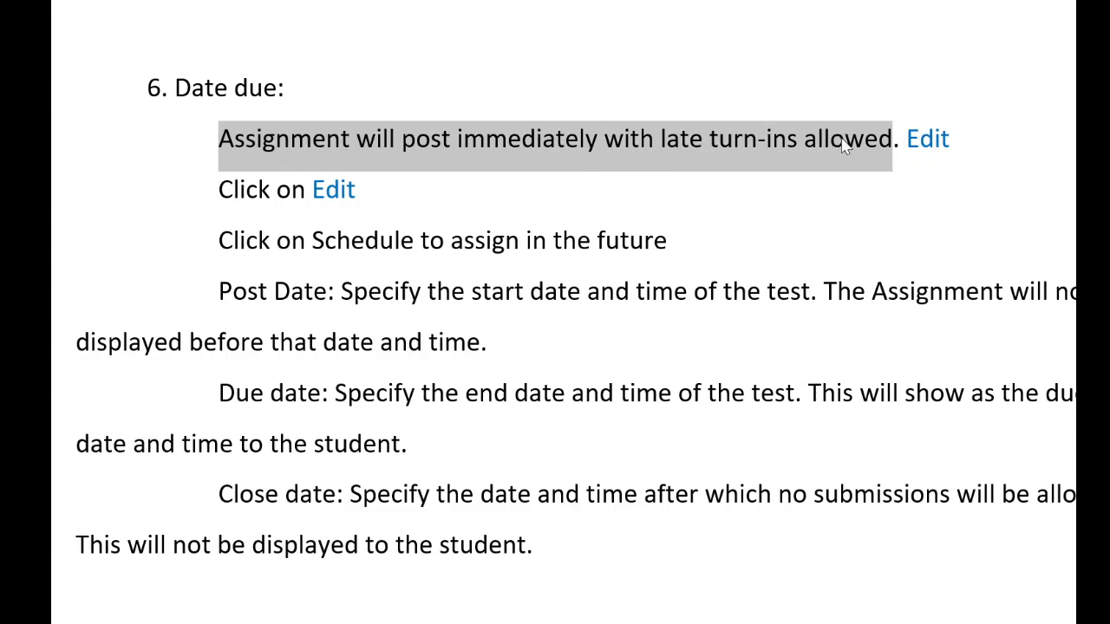
pyautogui.click(843, 173)
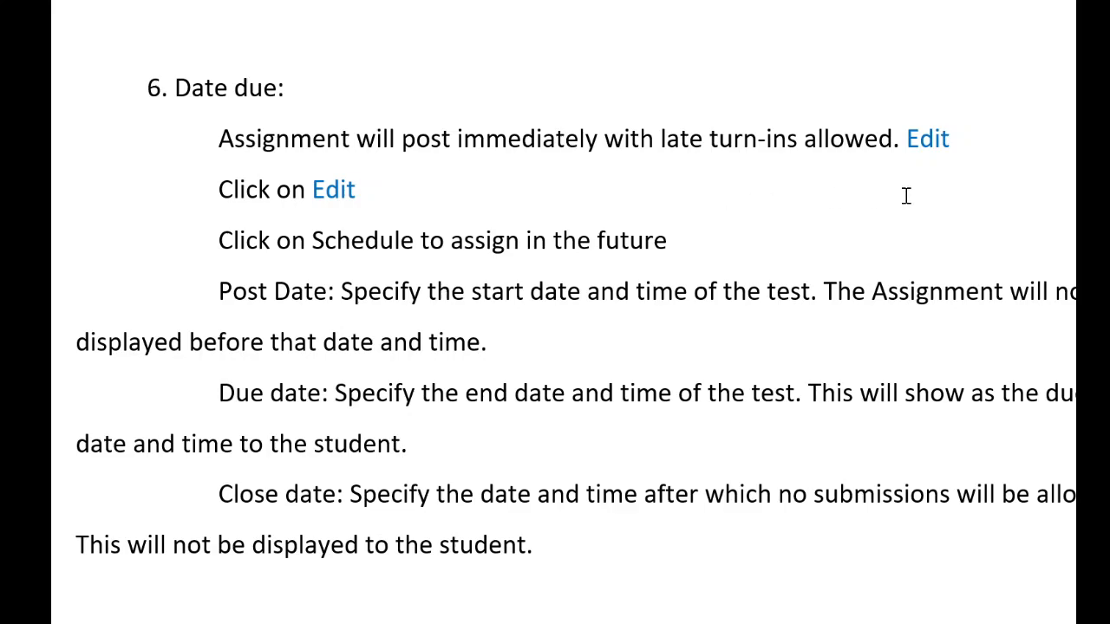
pyautogui.scroll(-1, 909, 193)
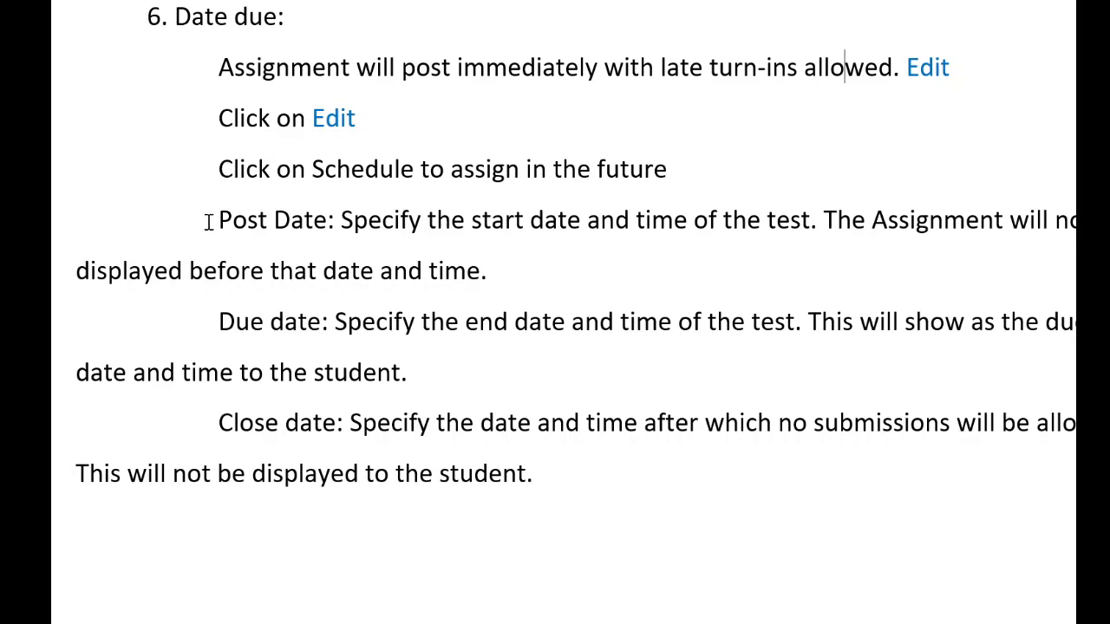
pyautogui.moveTo(213, 221); pyautogui.dragTo(318, 219)
pyautogui.moveTo(215, 324); pyautogui.dragTo(328, 319)
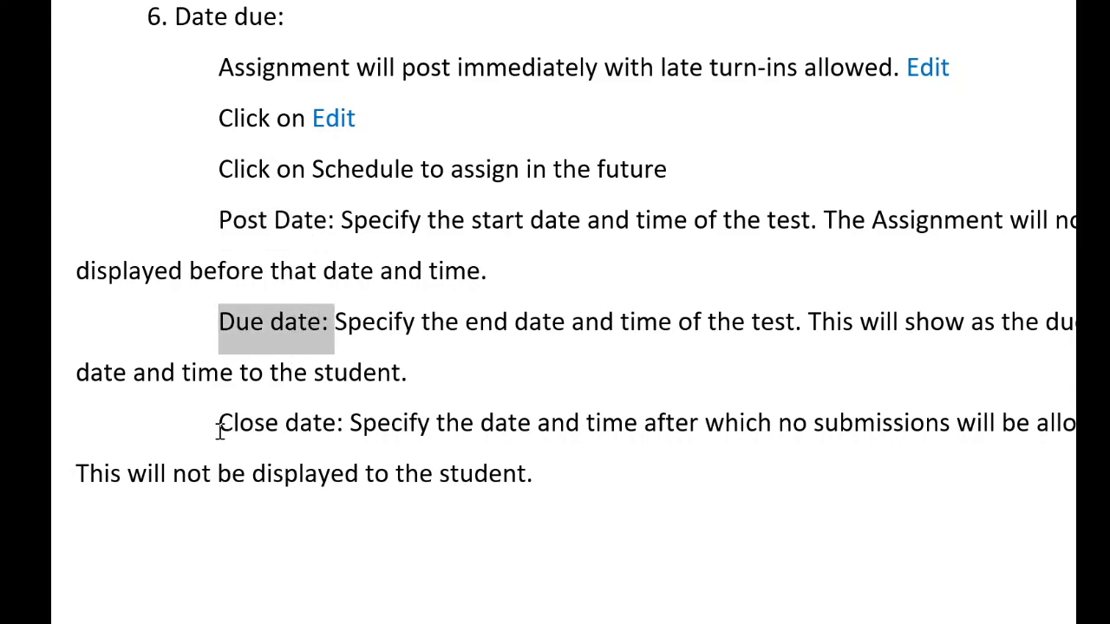
pyautogui.moveTo(217, 423); pyautogui.dragTo(340, 429)
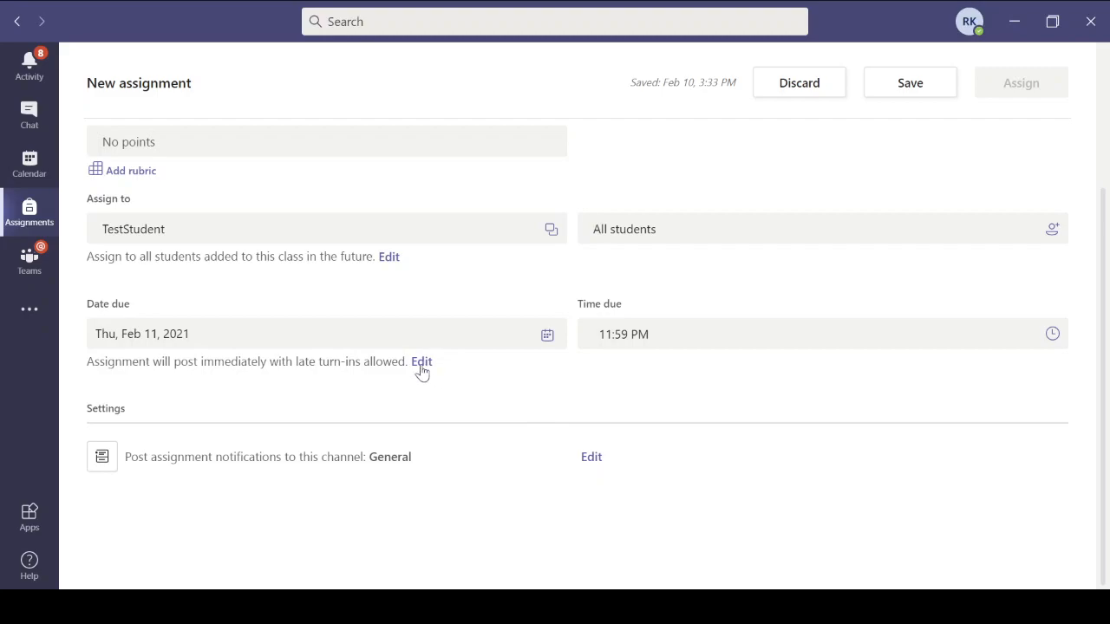
# - Back in Microsoft Teams, edit the assignment timeline to schedule posting in the future on Mon, Feb 22, 2021 at 7:50 AM
pyautogui.moveTo(405, 362); pyautogui.dragTo(320, 361)
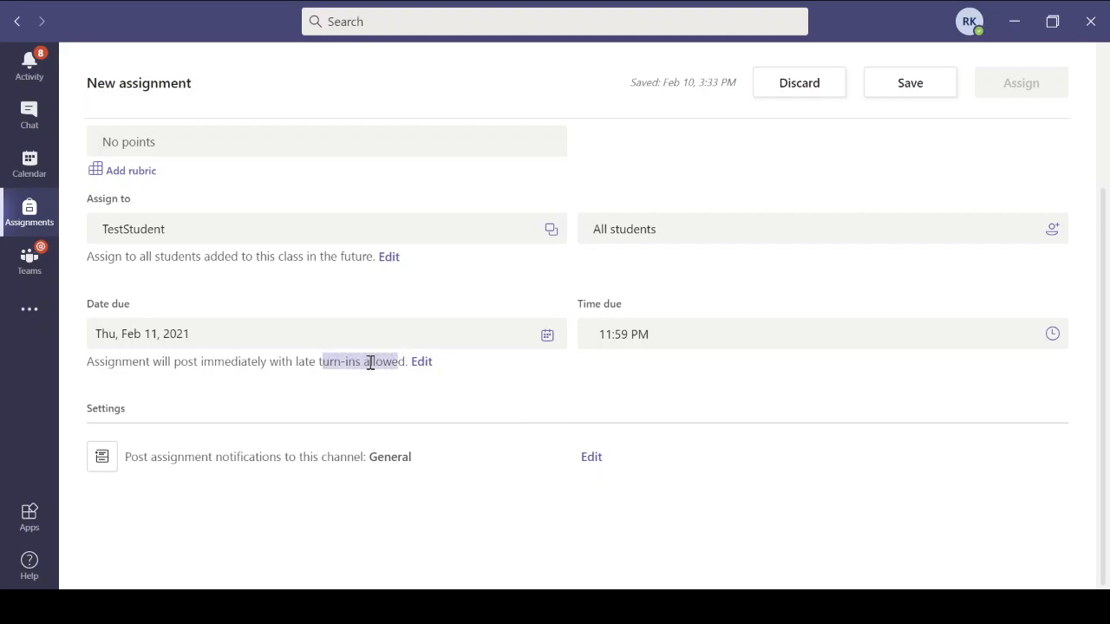
pyautogui.click(422, 363)
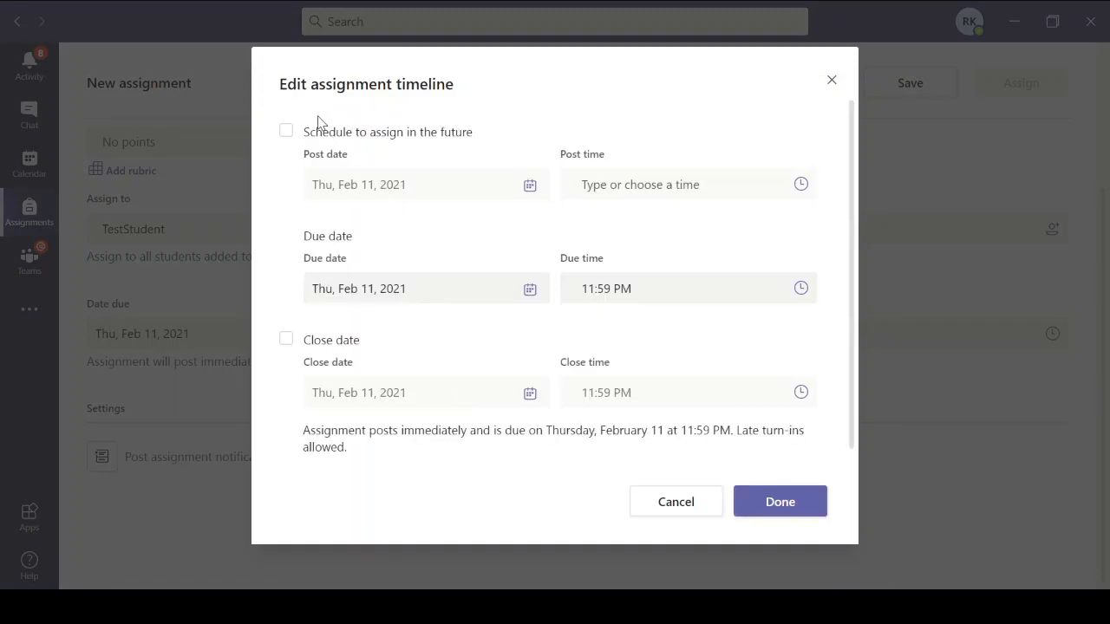
pyautogui.click(287, 136)
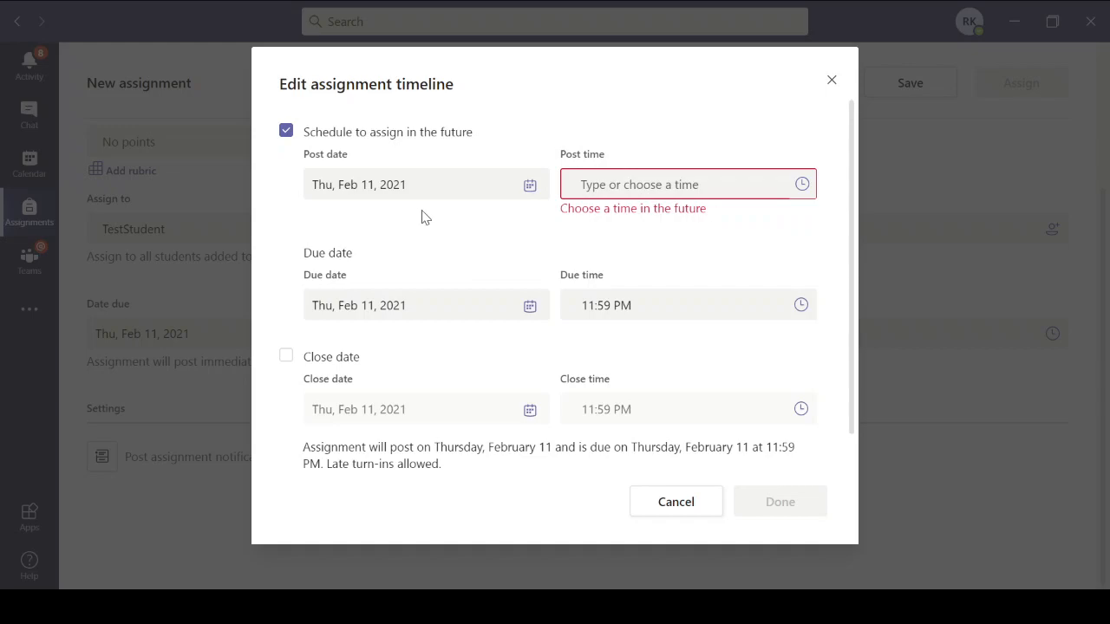
pyautogui.click(371, 197)
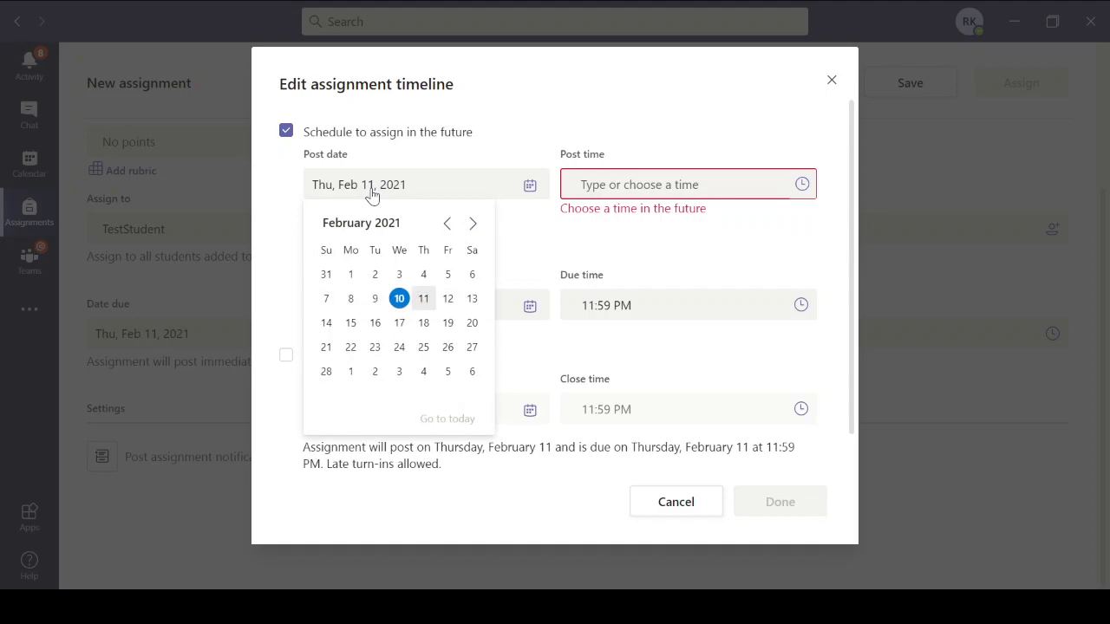
pyautogui.click(351, 347)
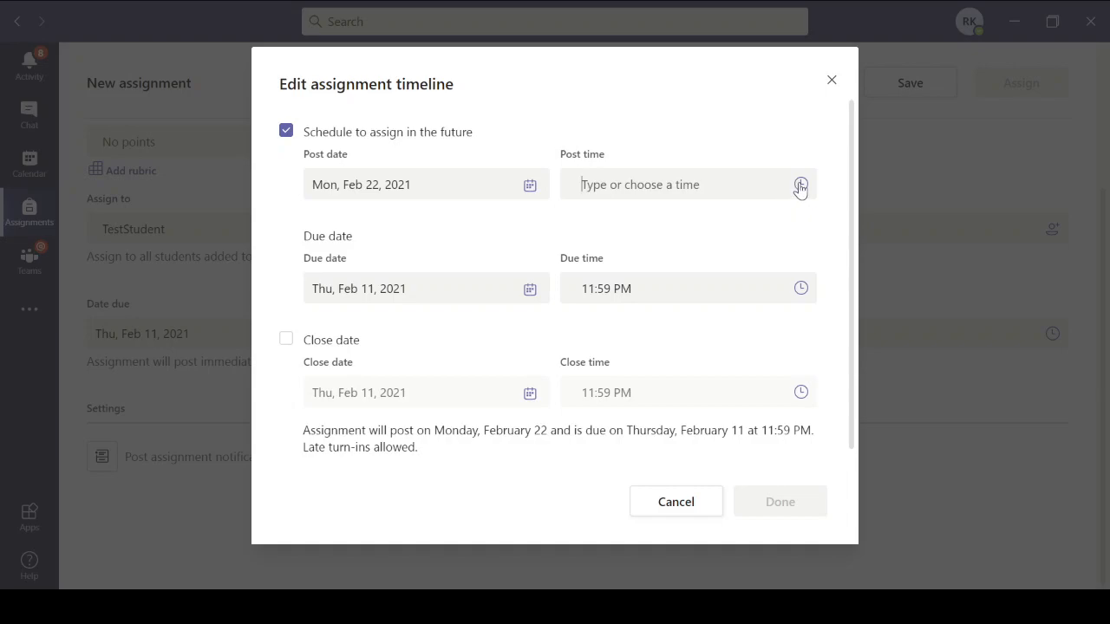
pyautogui.click(720, 191)
pyautogui.write('7')
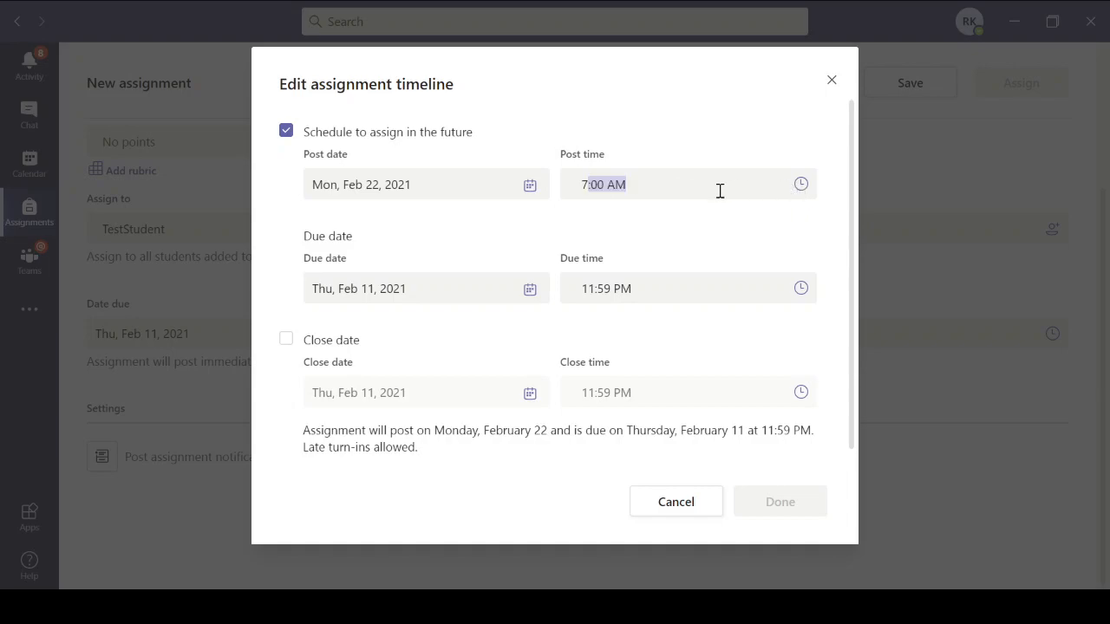
pyautogui.write(':50 am')
pyautogui.click(717, 225)
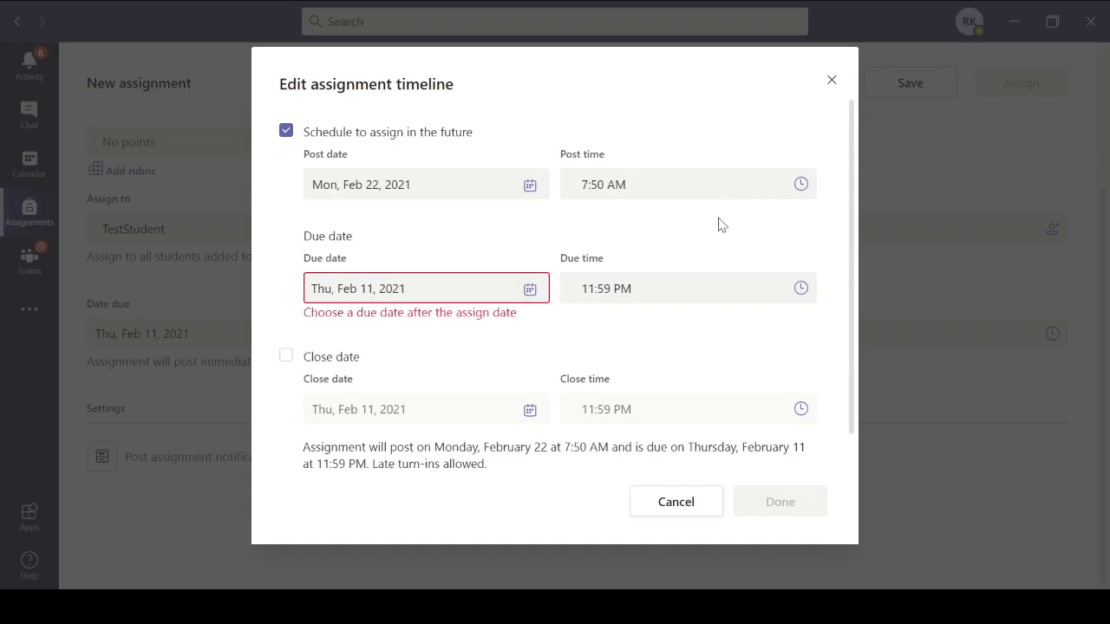
pyautogui.click(634, 184)
pyautogui.moveTo(634, 184)
pyautogui.mouseDown()
pyautogui.moveTo(598, 184)
pyautogui.moveTo(632, 185)
pyautogui.mouseUp()
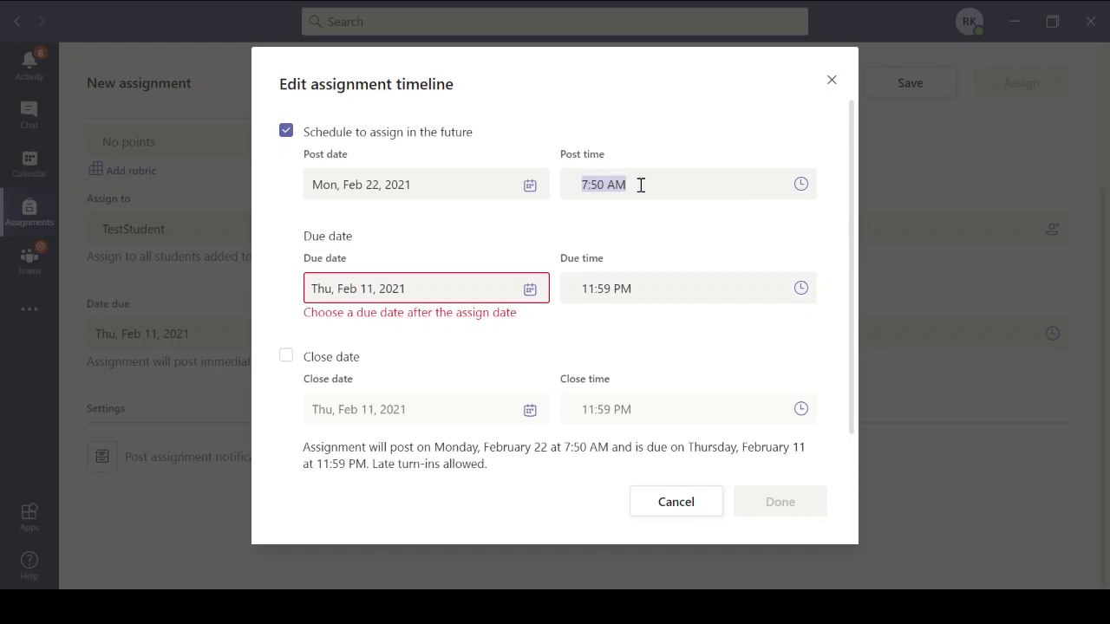
# - Set the assignment's due date to Mon, Feb 22, 2021 and its due time to 9:30 AM
pyautogui.click(404, 298)
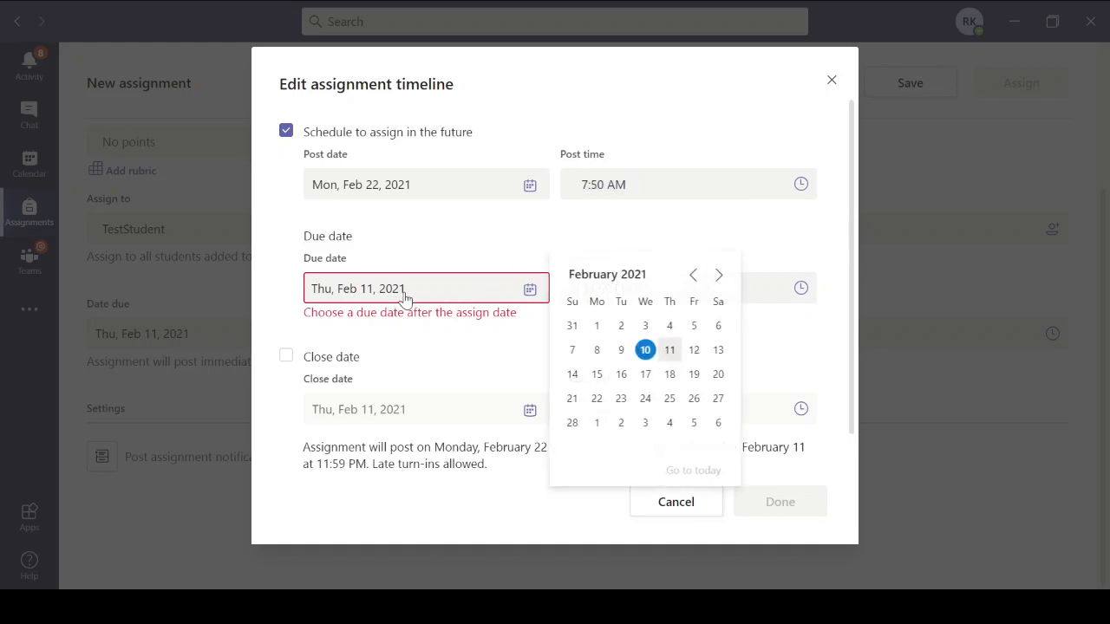
pyautogui.click(597, 400)
pyautogui.click(646, 297)
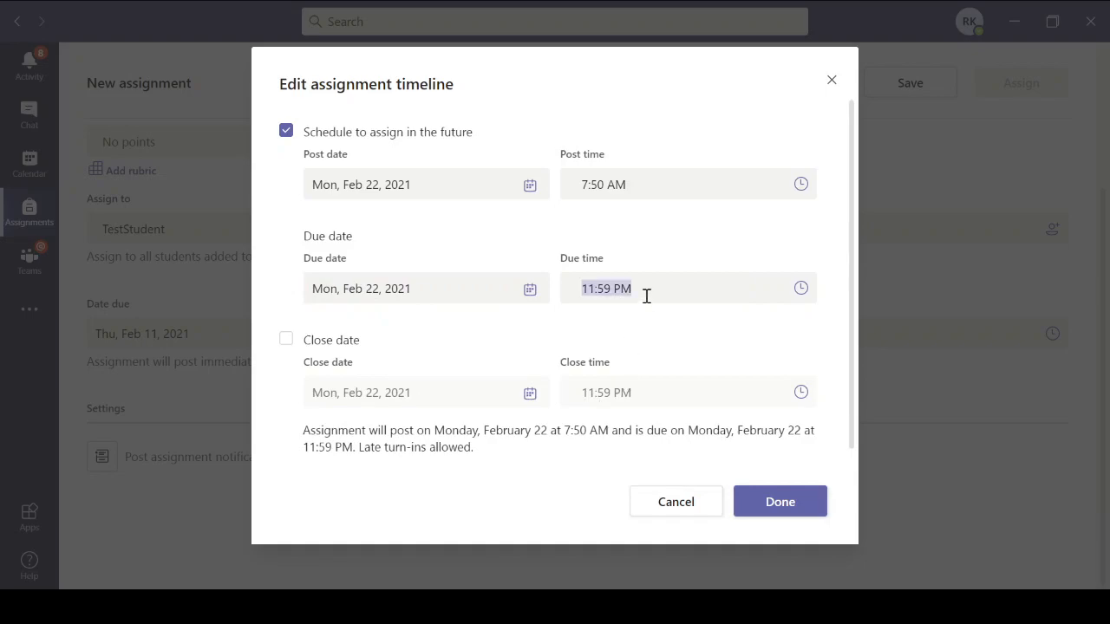
pyautogui.write('9:30')
pyautogui.click(657, 322)
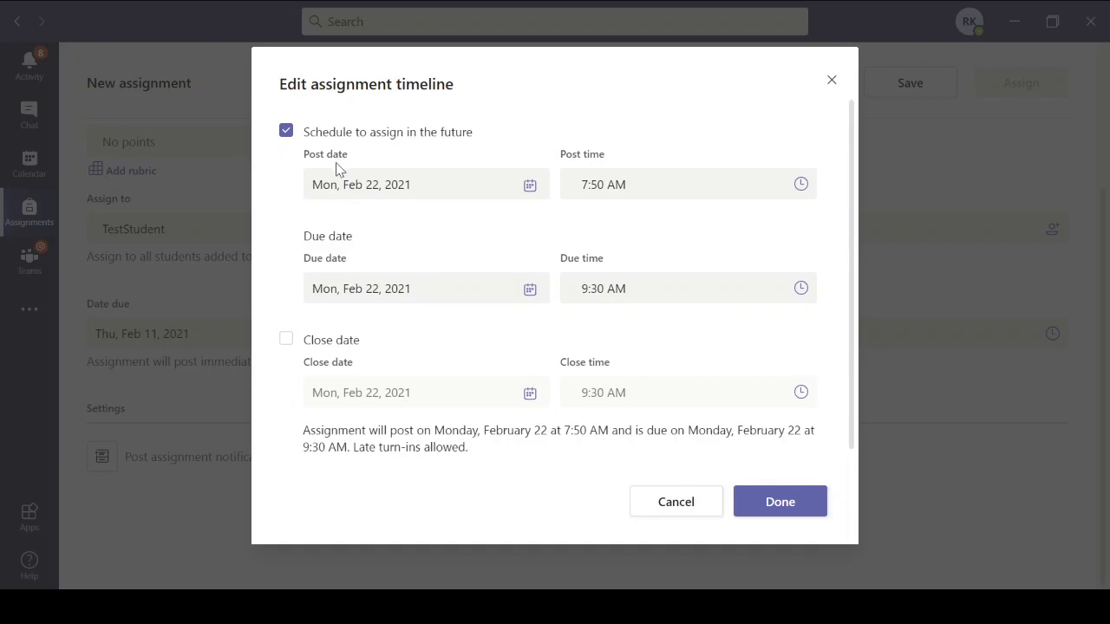
pyautogui.click(633, 184)
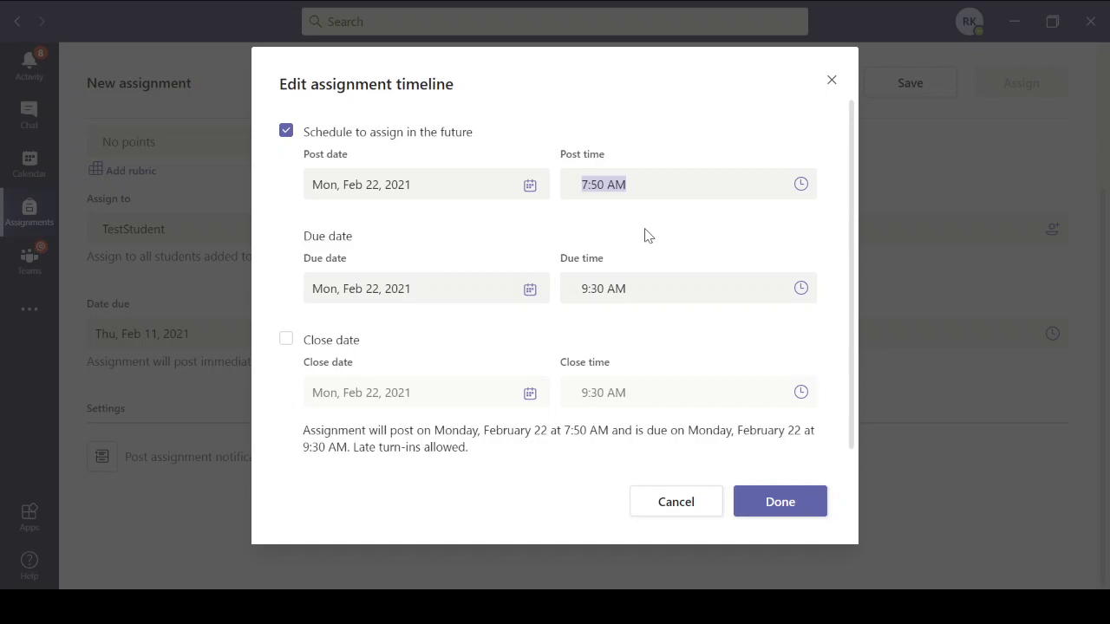
pyautogui.click(644, 289)
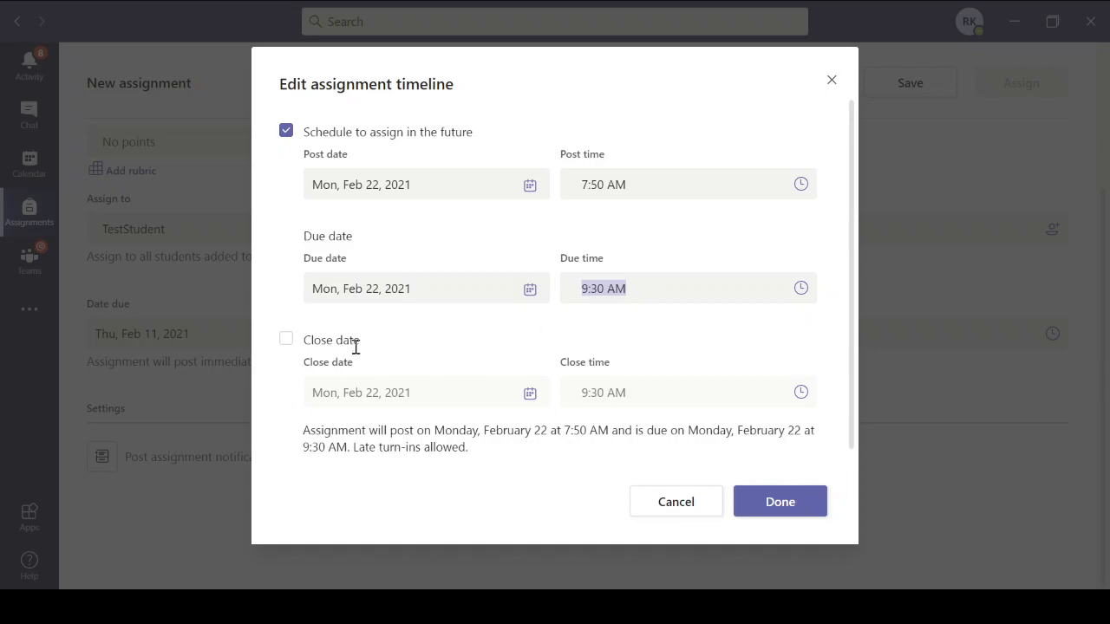
# - Enable a close date for the assignment and set its close time to 10:00 AM
pyautogui.moveTo(364, 344); pyautogui.dragTo(307, 344)
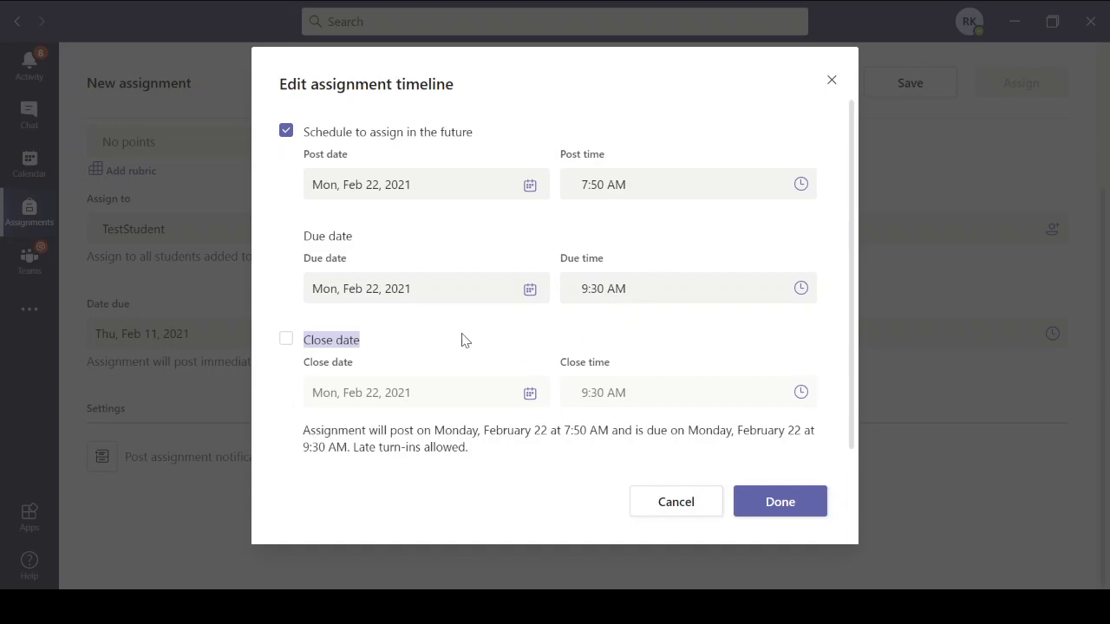
pyautogui.click(287, 341)
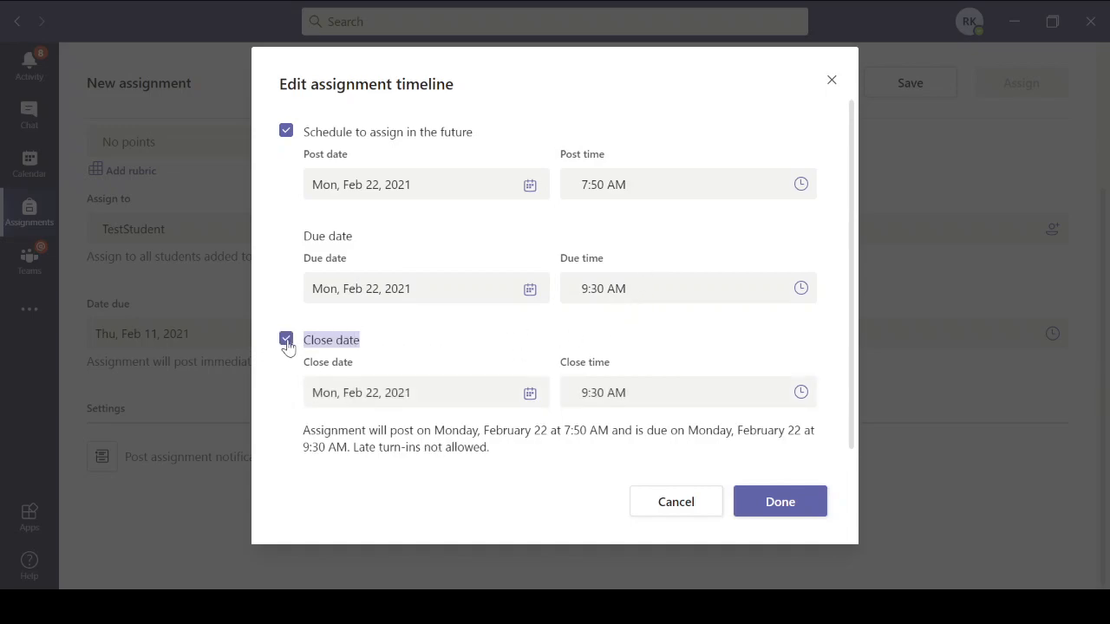
pyautogui.click(604, 392)
pyautogui.write('10')
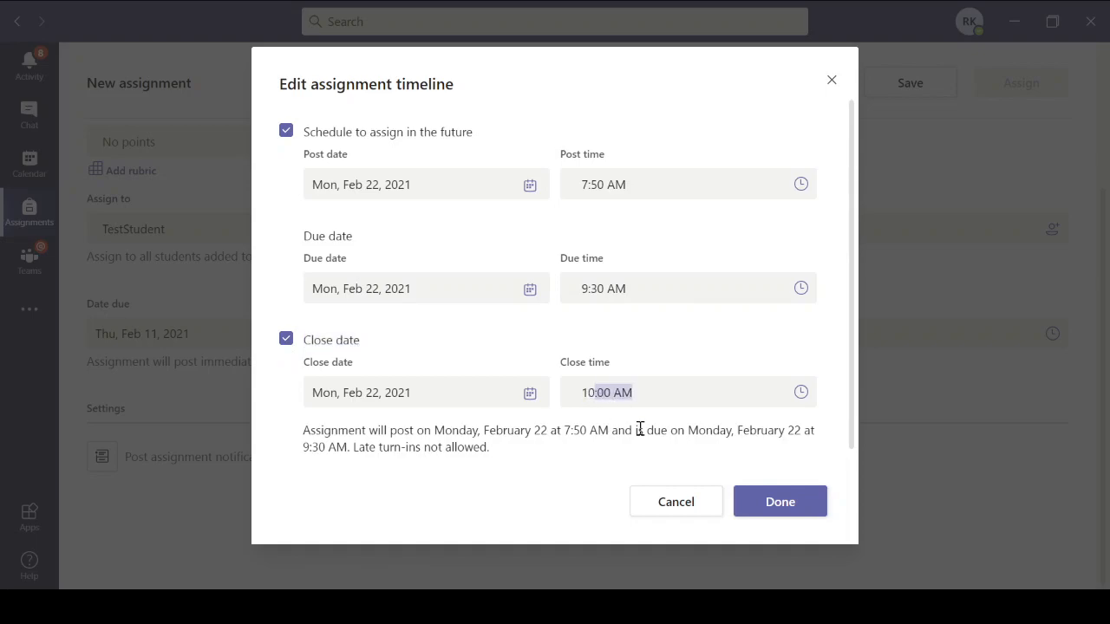
pyautogui.write(':00 AM')
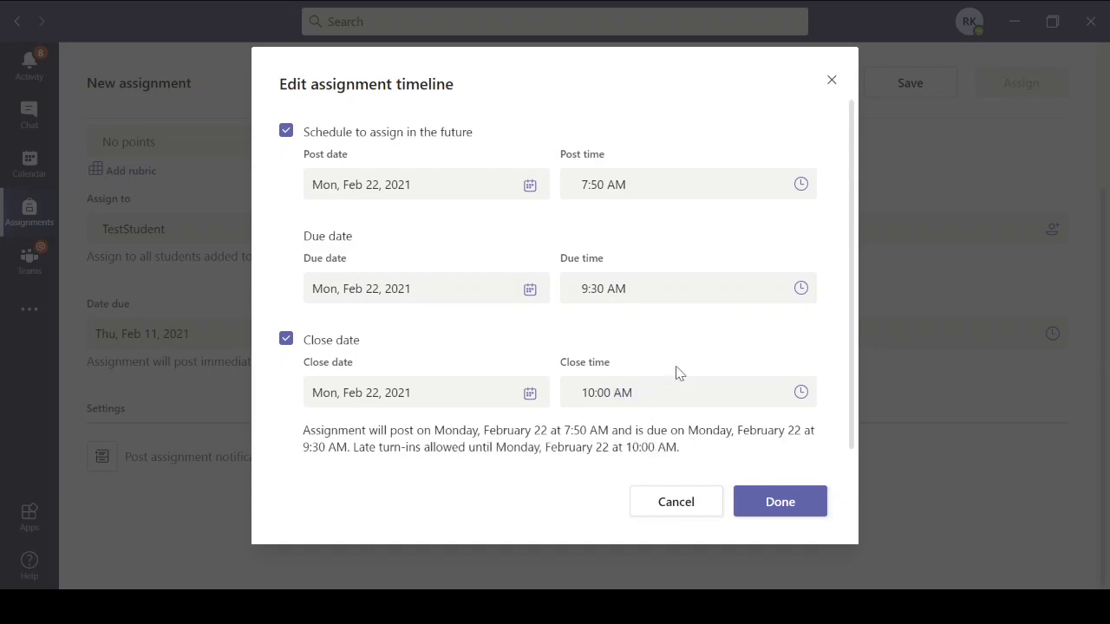
# - Review the post, due and close times in the assignment timeline, comparing the due time with the close time
pyautogui.click(633, 185)
pyautogui.click(635, 185)
pyautogui.click(644, 289)
pyautogui.click(649, 395)
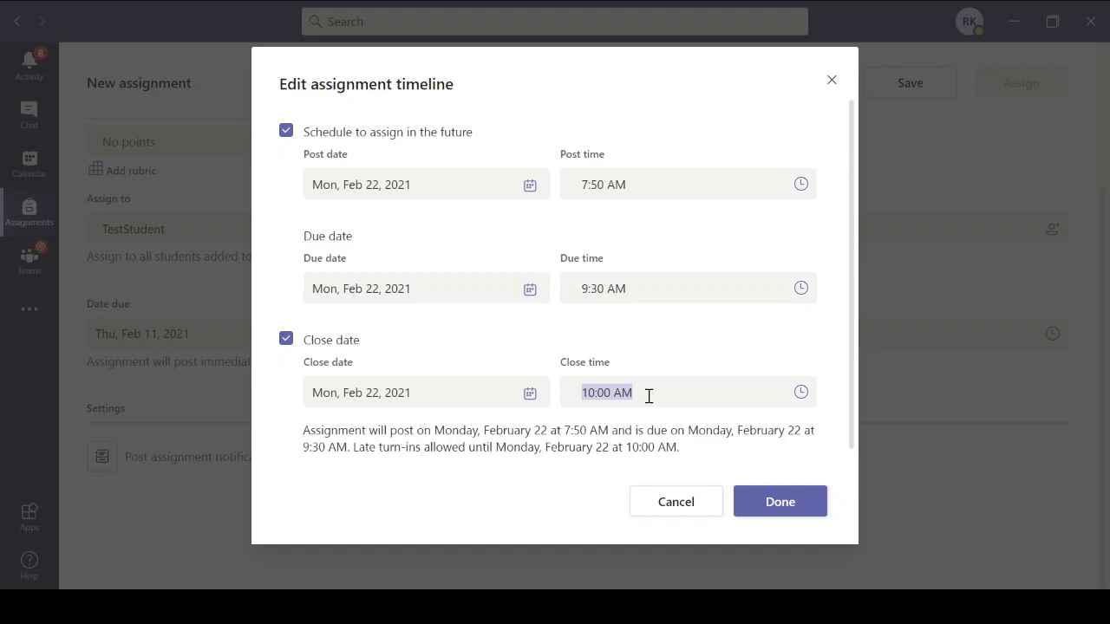
pyautogui.click(633, 286)
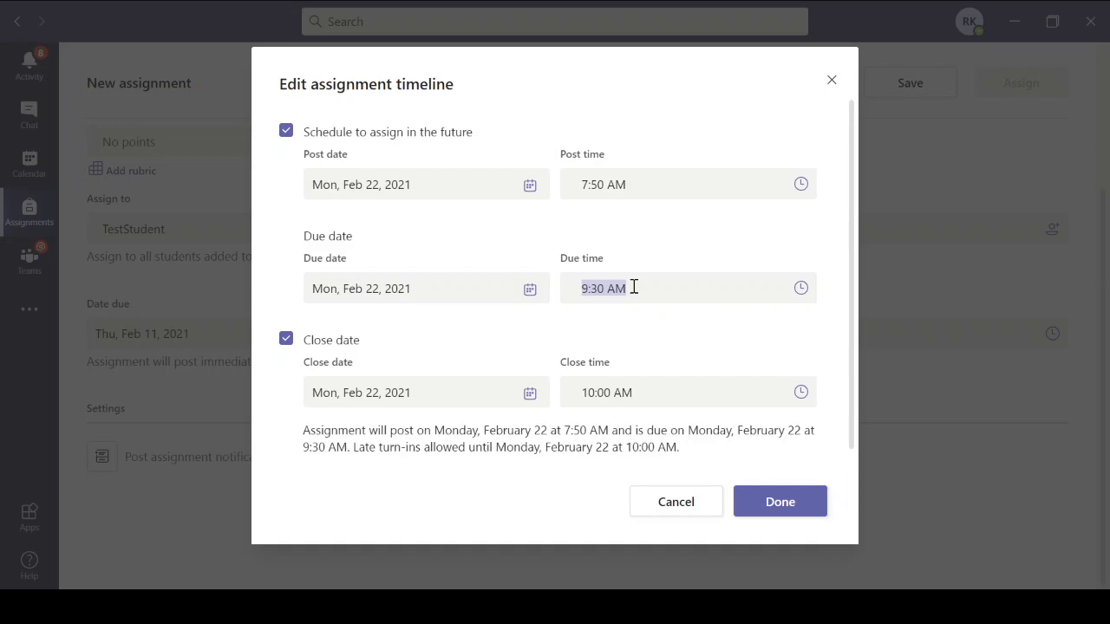
pyautogui.click(649, 391)
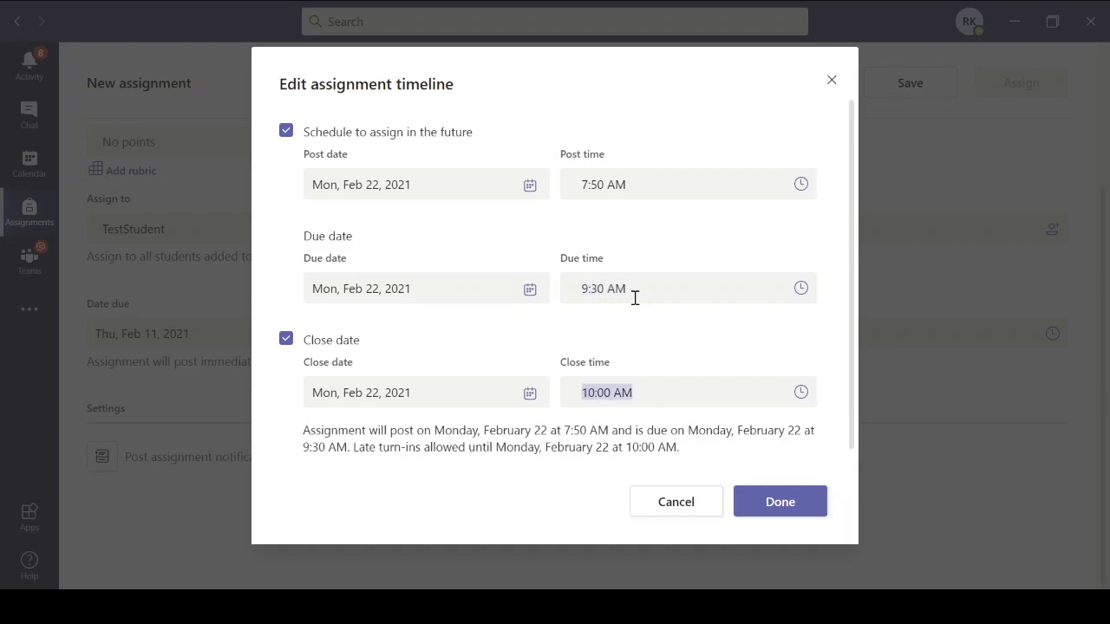
pyautogui.click(639, 292)
pyautogui.click(650, 391)
pyautogui.click(635, 289)
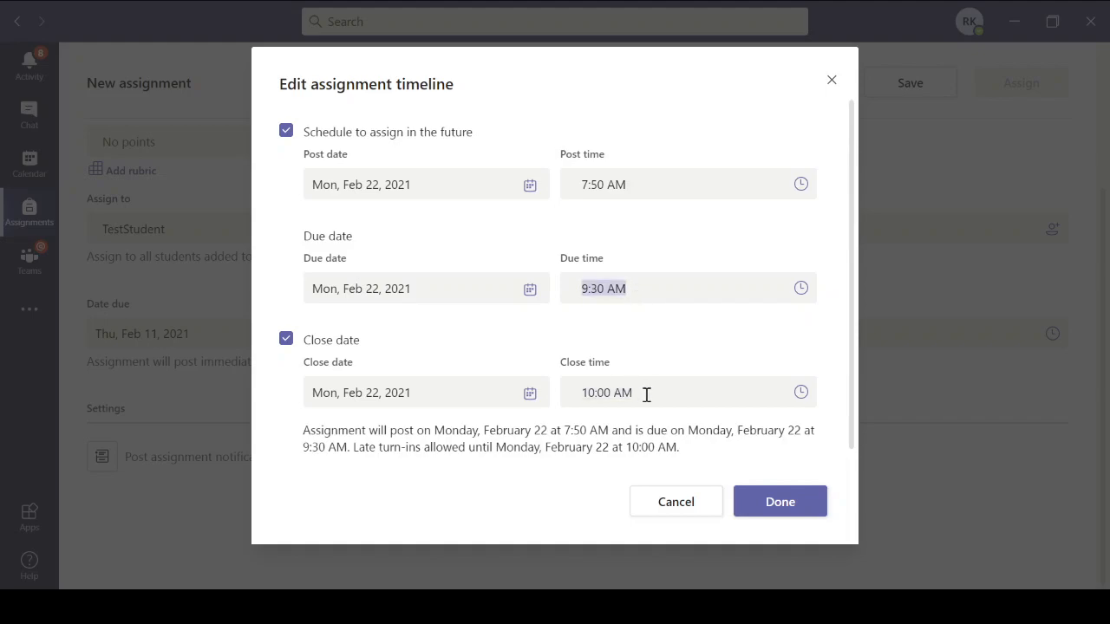
pyautogui.click(649, 395)
pyautogui.click(644, 285)
pyautogui.click(646, 393)
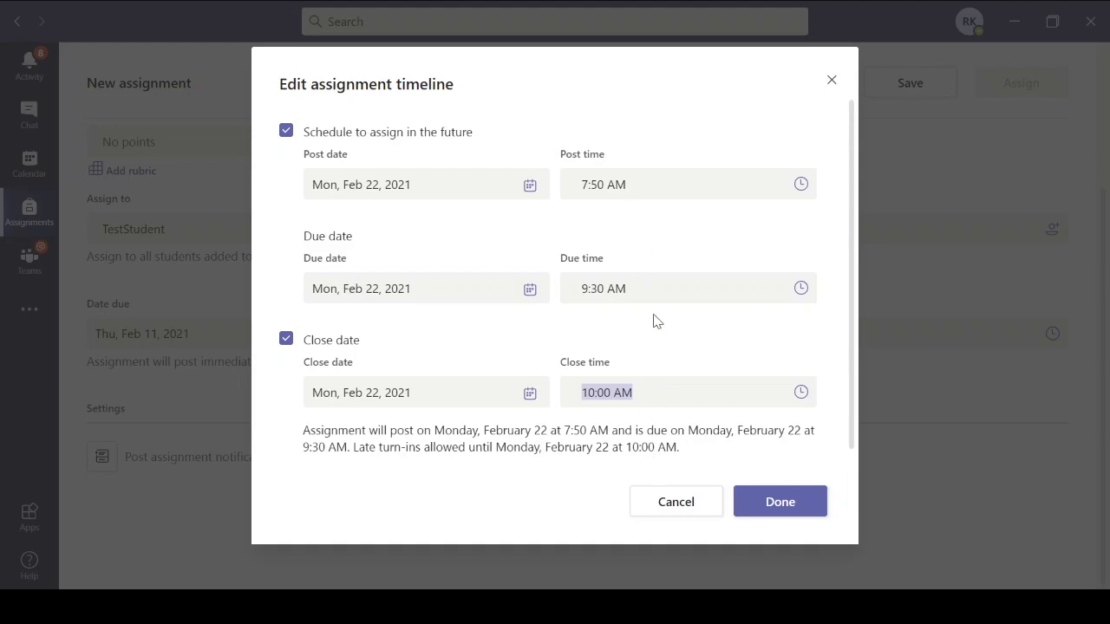
pyautogui.click(637, 184)
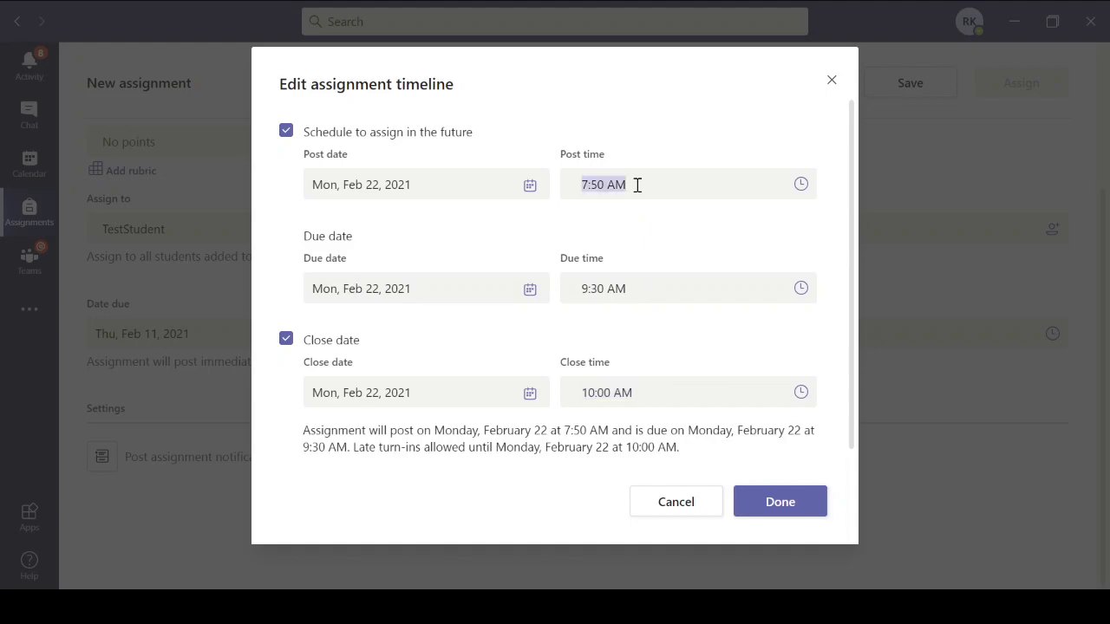
pyautogui.click(637, 293)
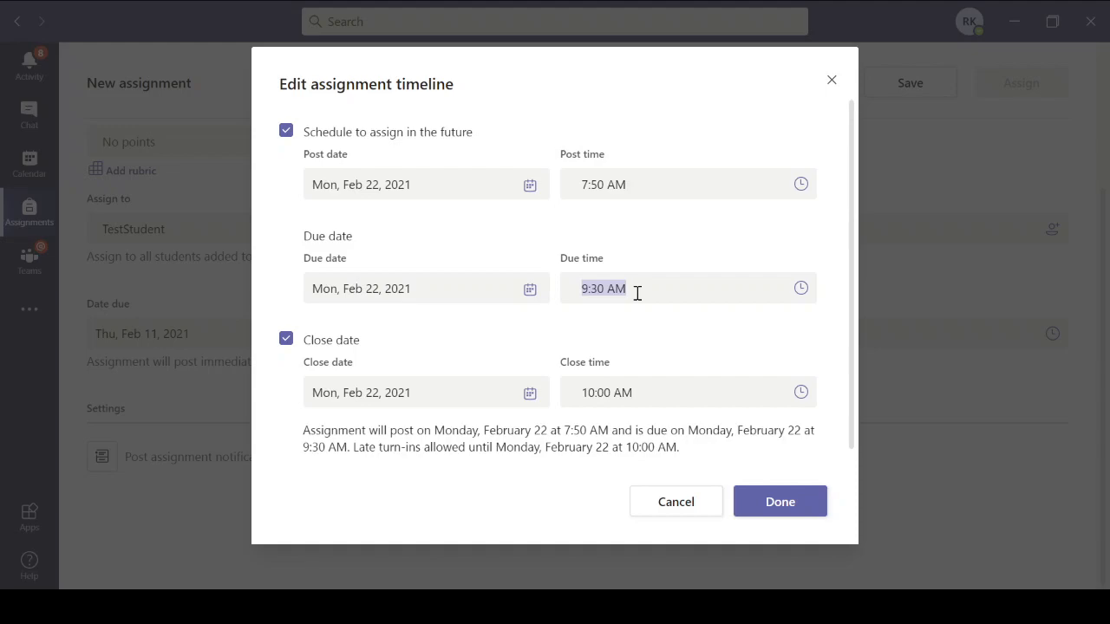
# - Review the close time and the timeline summary, and apply the assignment timeline
pyautogui.click(646, 392)
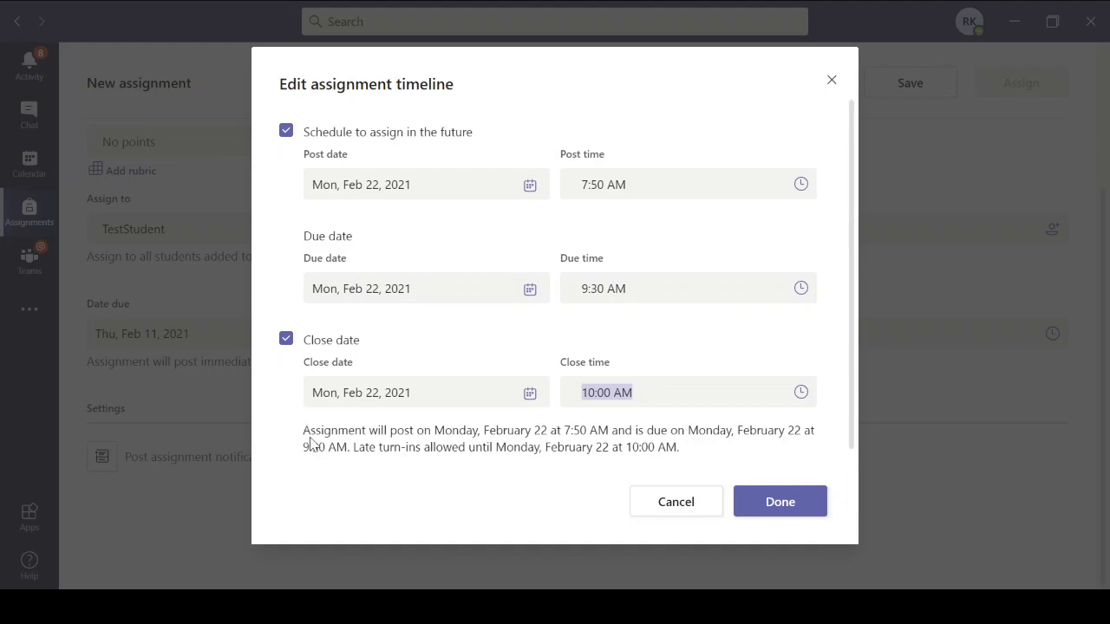
pyautogui.moveTo(305, 431); pyautogui.dragTo(671, 452)
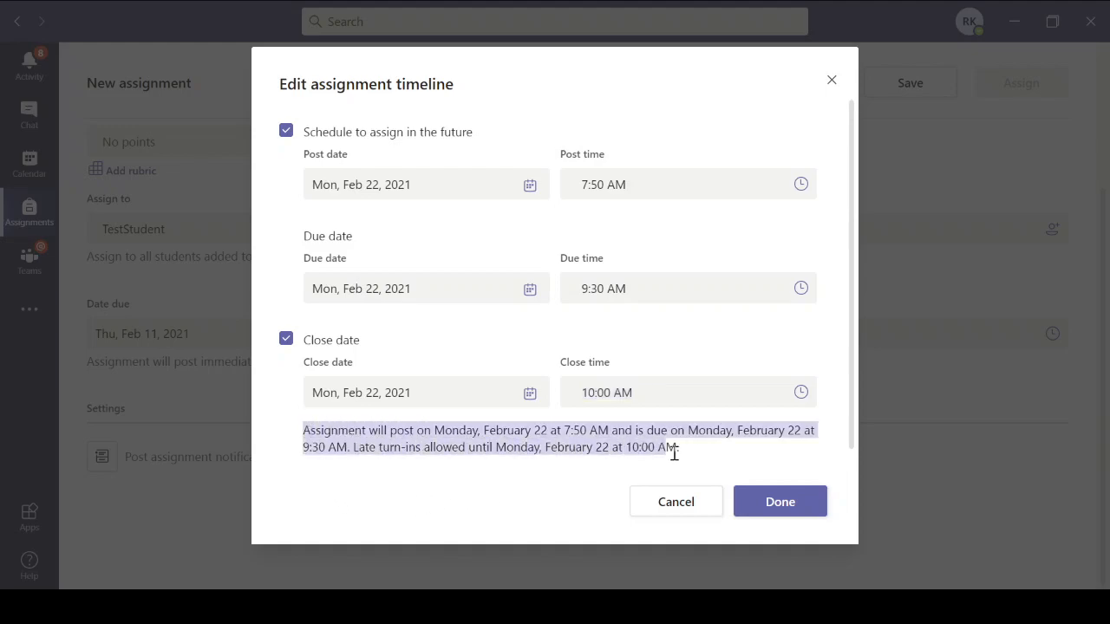
pyautogui.click(686, 457)
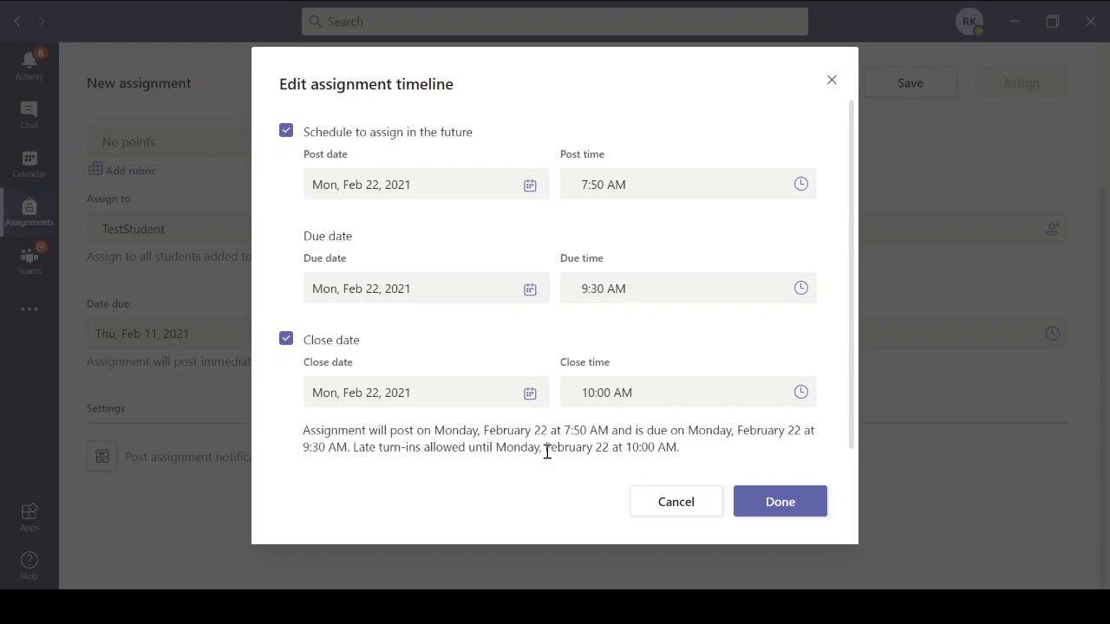
pyautogui.click(790, 511)
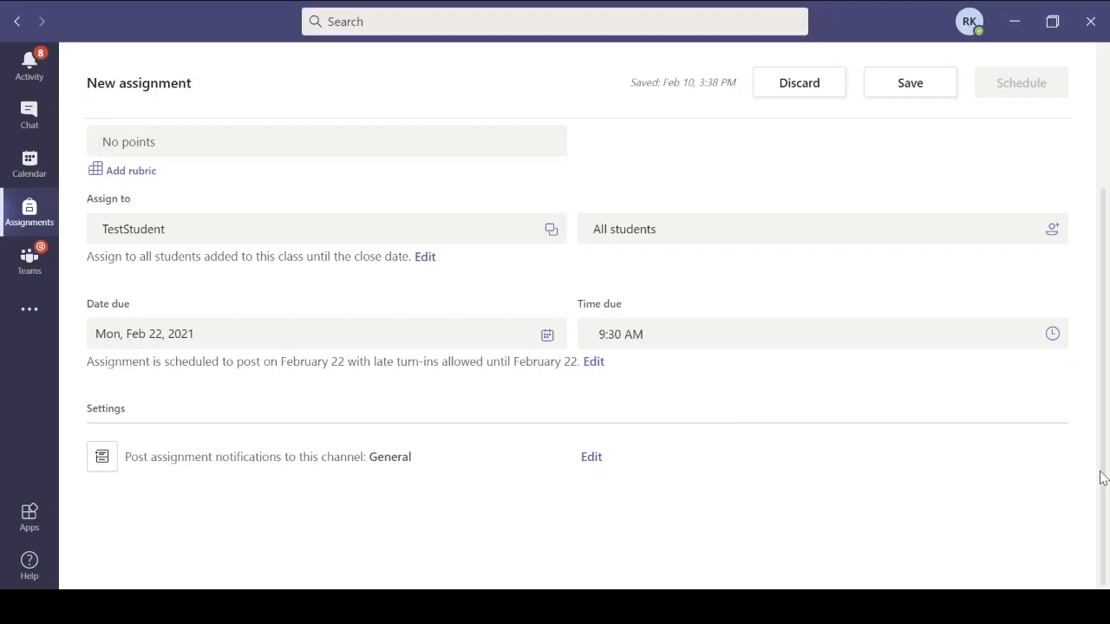
# - Title the assignment "04A-Science-Final Examination-22.Feb.2021-7.50 am to 9.30 am"
pyautogui.scroll(3, 424, 483)
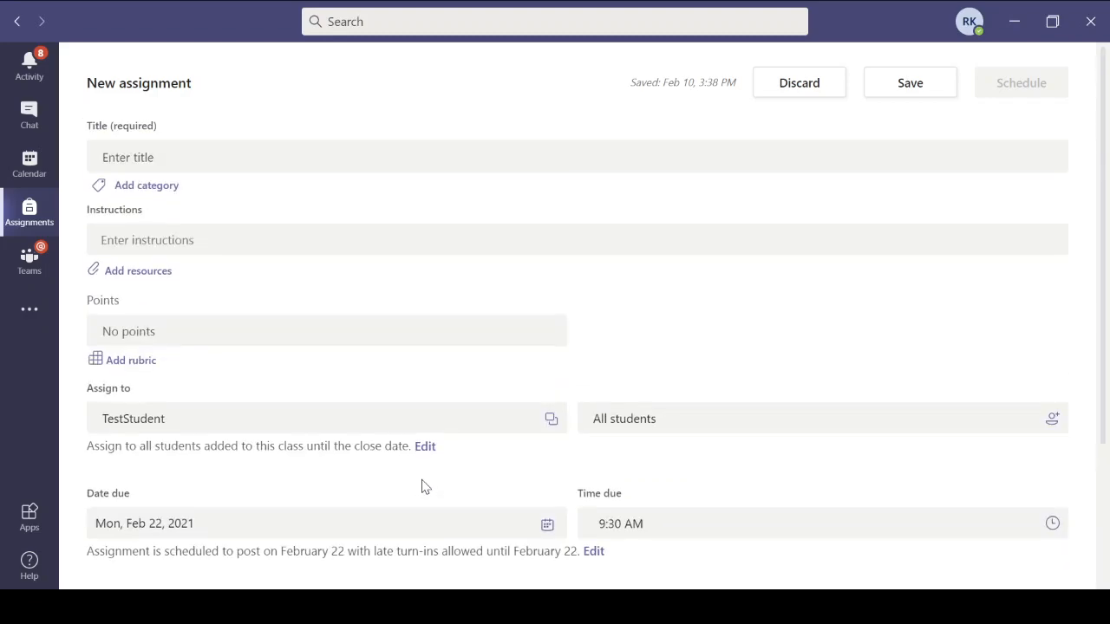
pyautogui.click(206, 156)
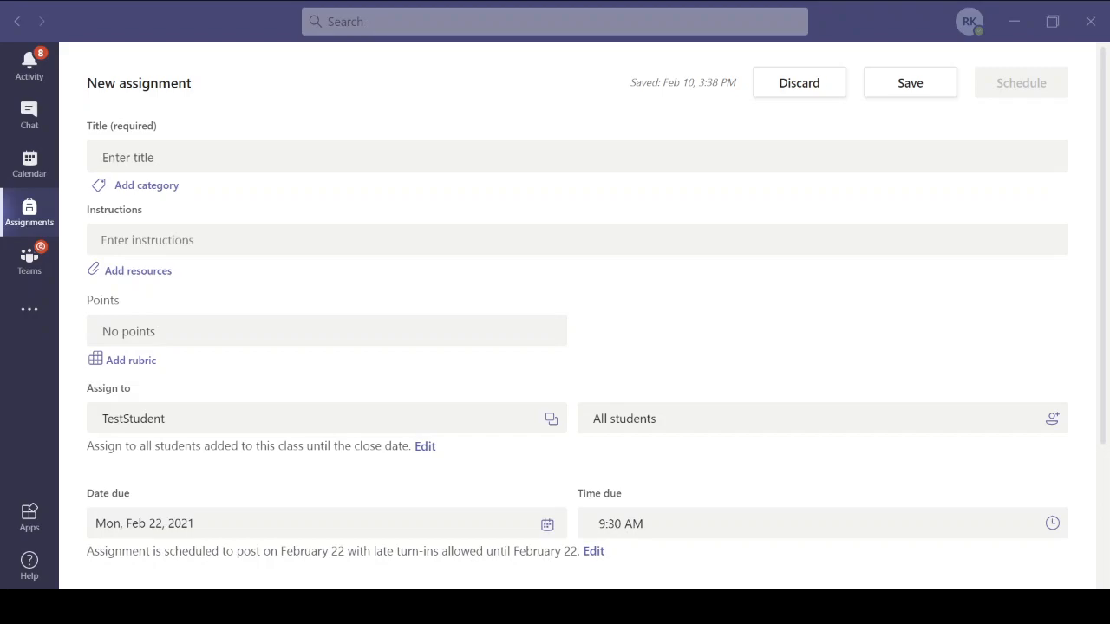
pyautogui.hotkey('alt', 'Tab')
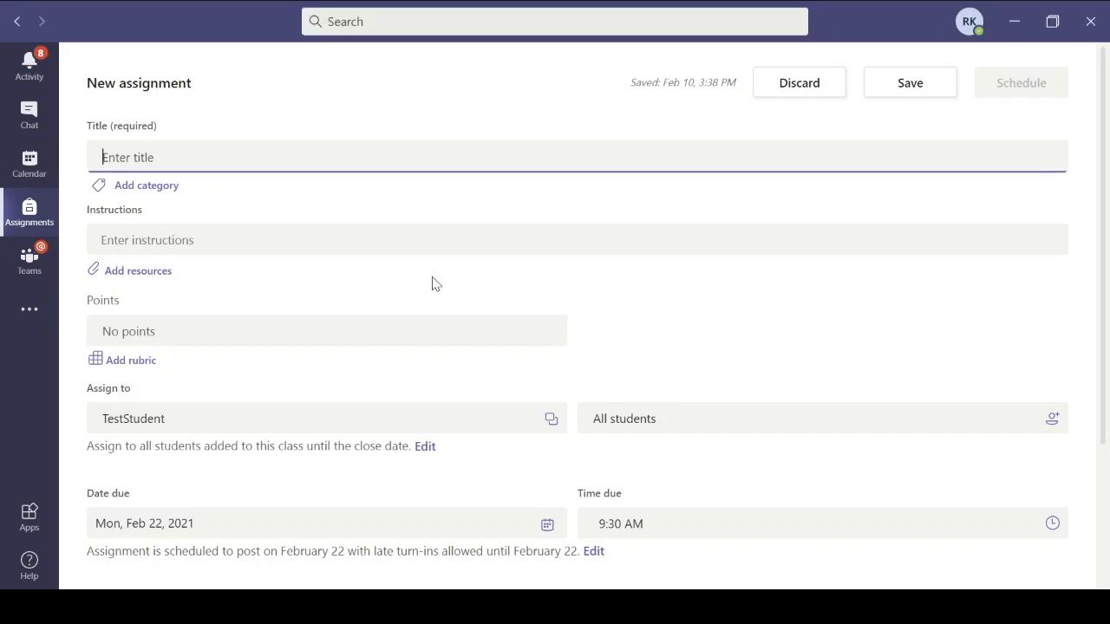
pyautogui.write('04A-Science-Final Examination-22.Feb.2021-7.50 am to 9.30 am')
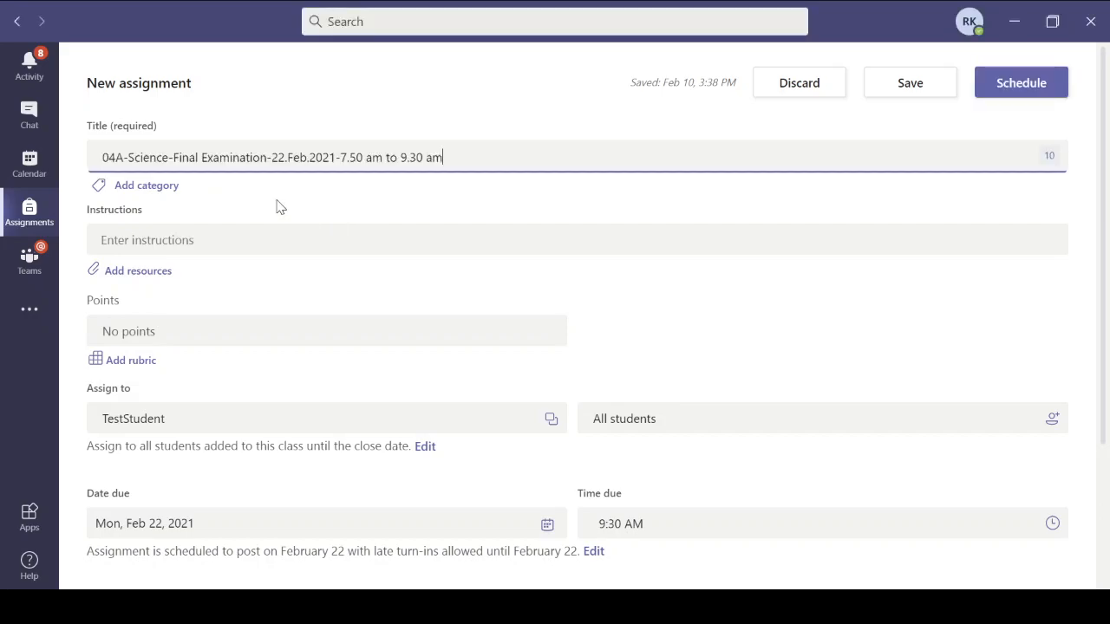
# - Enter "Please submit the test paper on time" as the assignment's instructions
pyautogui.click(234, 243)
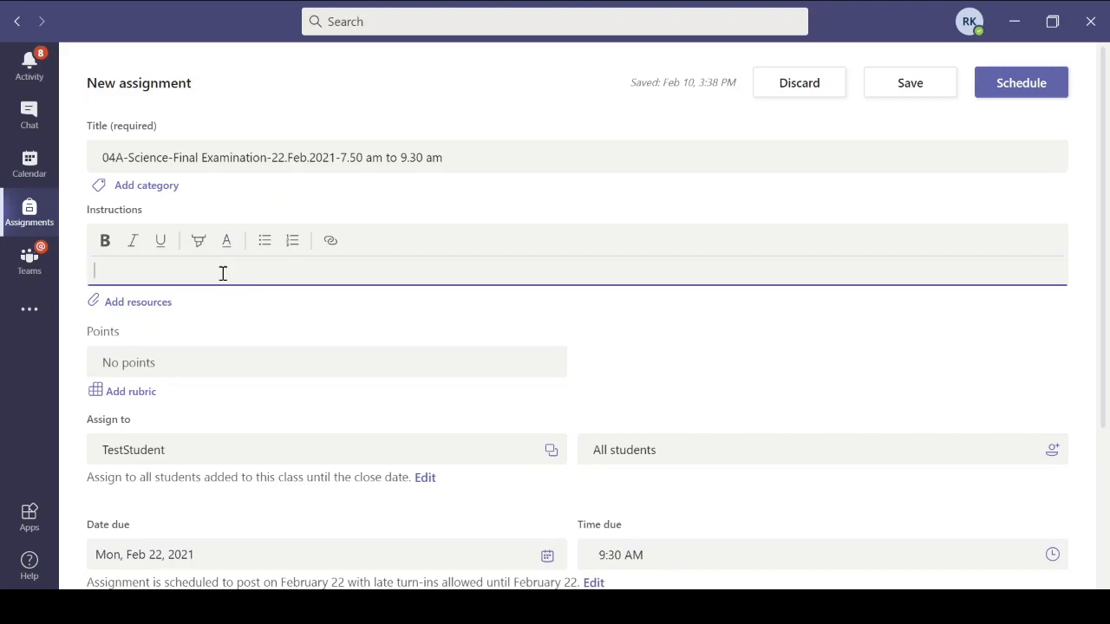
pyautogui.write('Please submit the test paper on time')
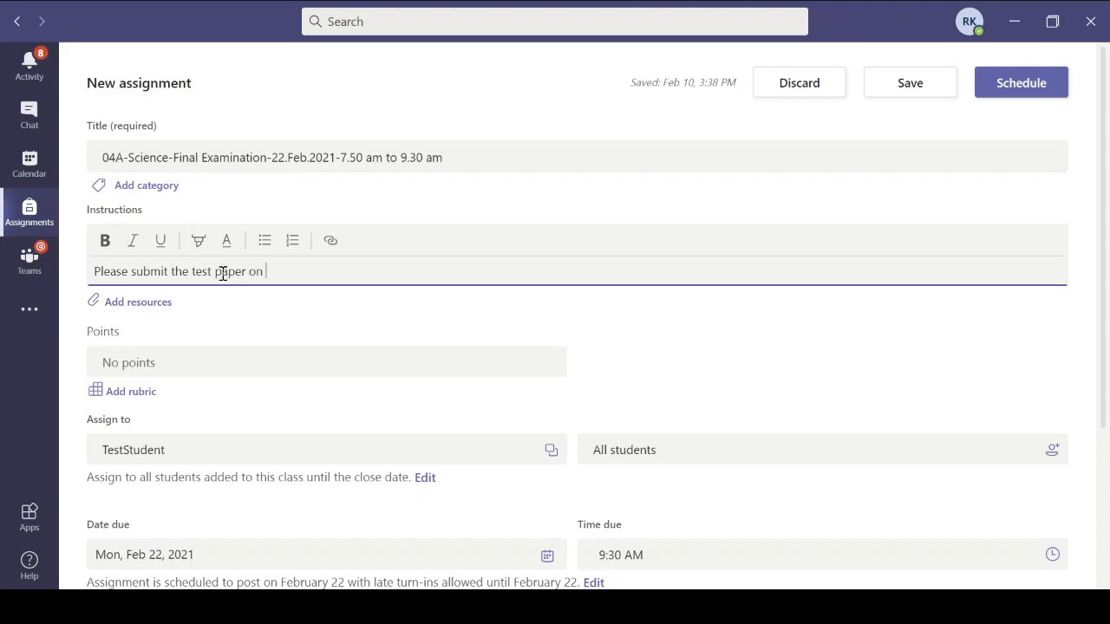
pyautogui.click(144, 309)
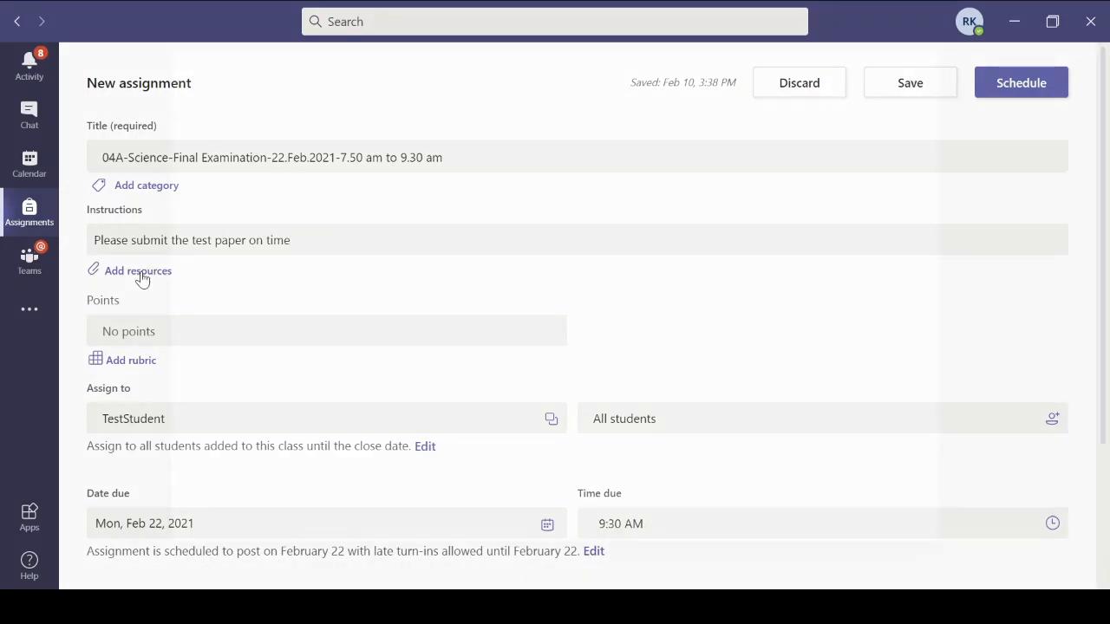
# - Upload IT-Competition-Programming Questions.pdf from this device and attach it to the assignment as a resource
pyautogui.click(141, 274)
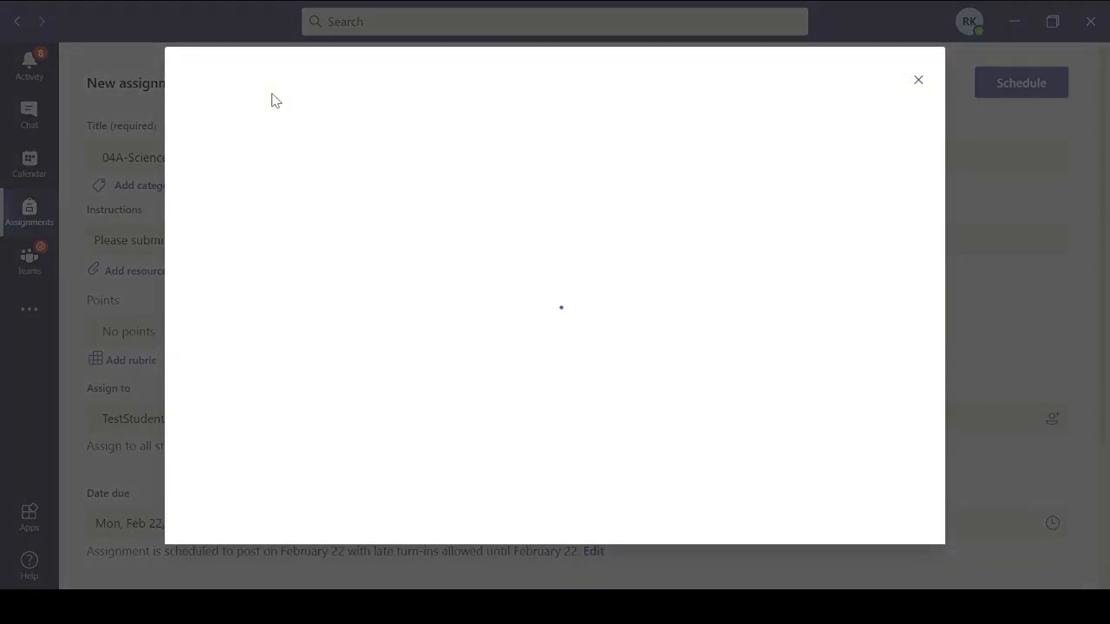
pyautogui.click(252, 524)
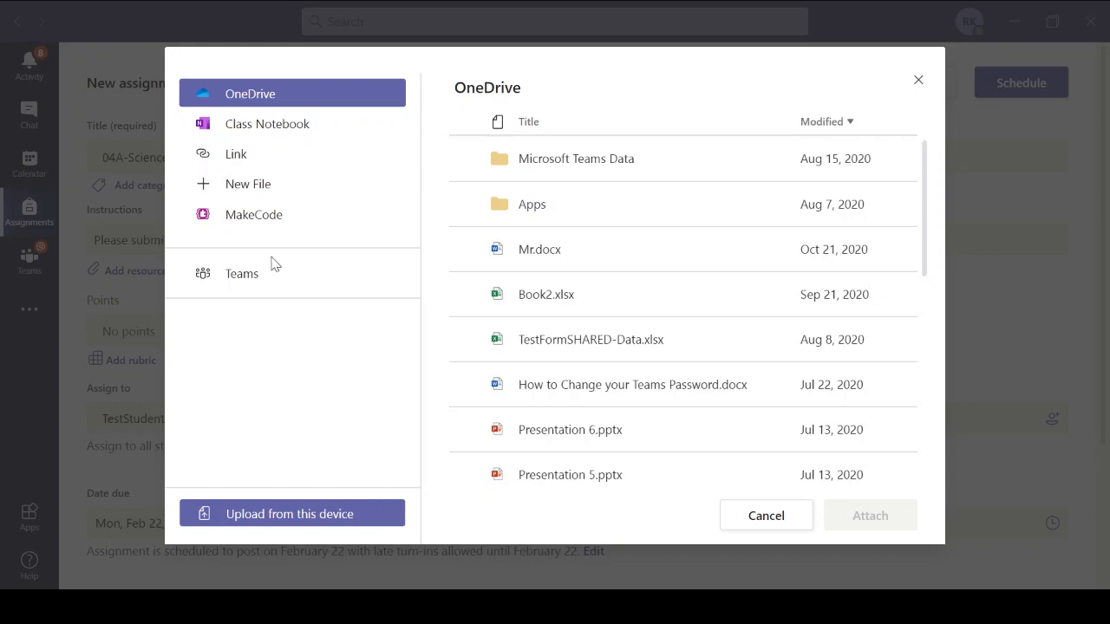
pyautogui.click(406, 398)
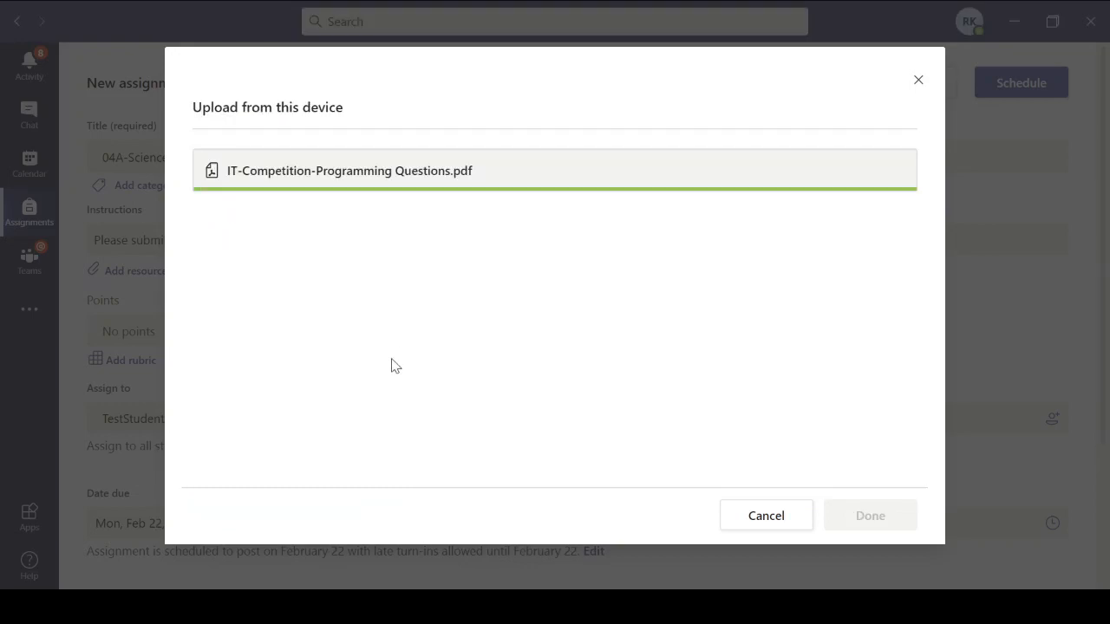
pyautogui.click(873, 522)
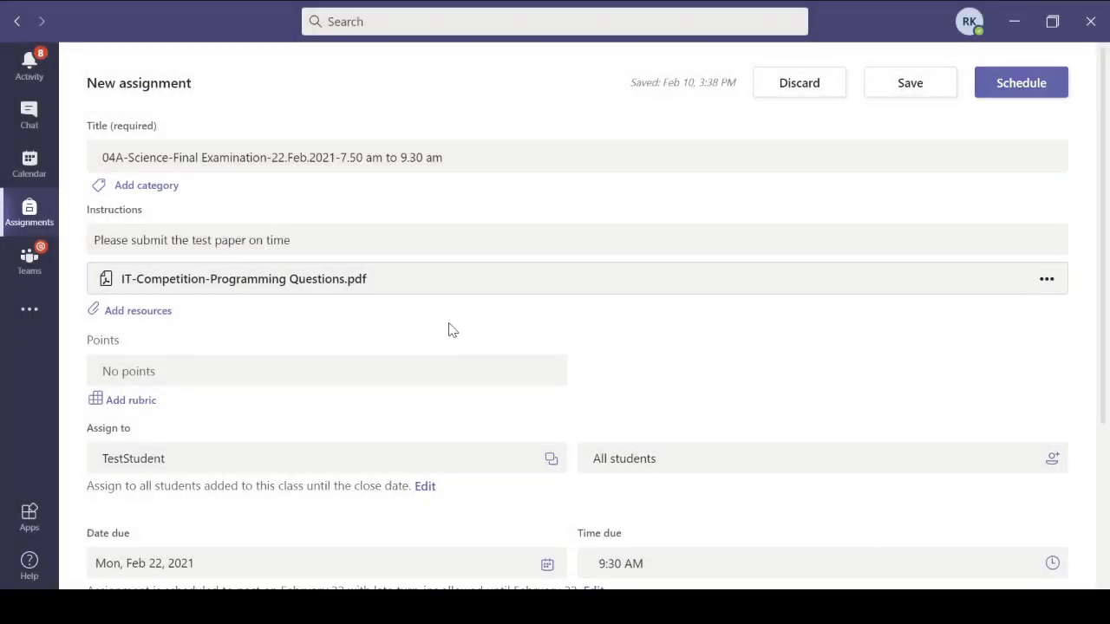
# - Set the assignment's points to 80
pyautogui.scroll(-2, 450, 329)
pyautogui.scroll(1, 389, 300)
pyautogui.click(318, 284)
pyautogui.write('80')
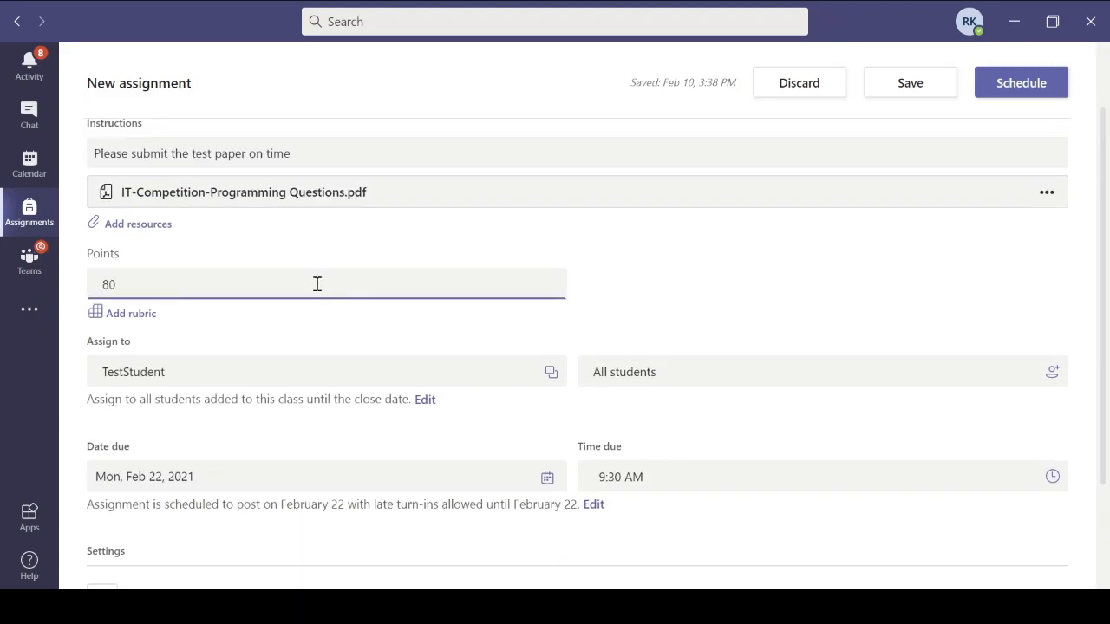
pyautogui.click(608, 276)
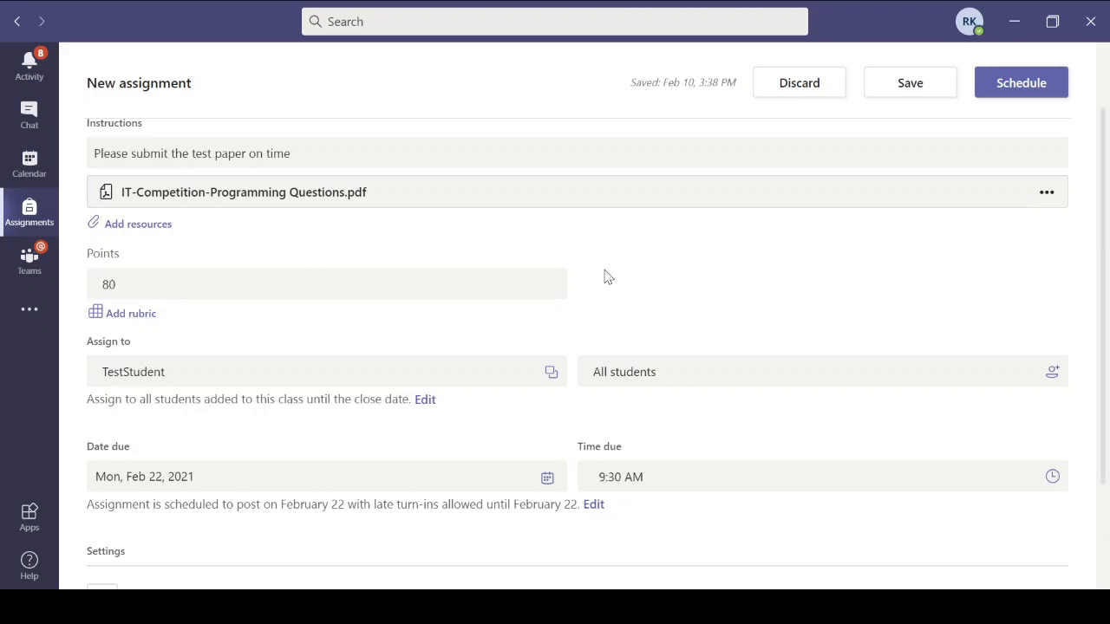
# - Review the student assignment settings, keeping the option to assign to all students added to this class until the close date
pyautogui.scroll(-1, 607, 278)
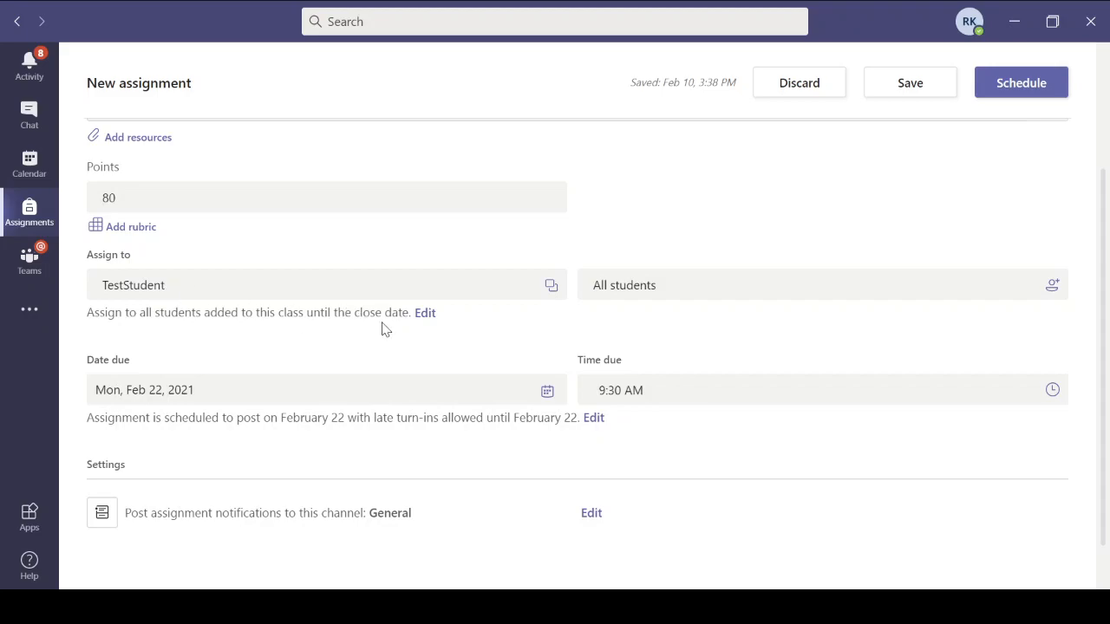
pyautogui.click(422, 319)
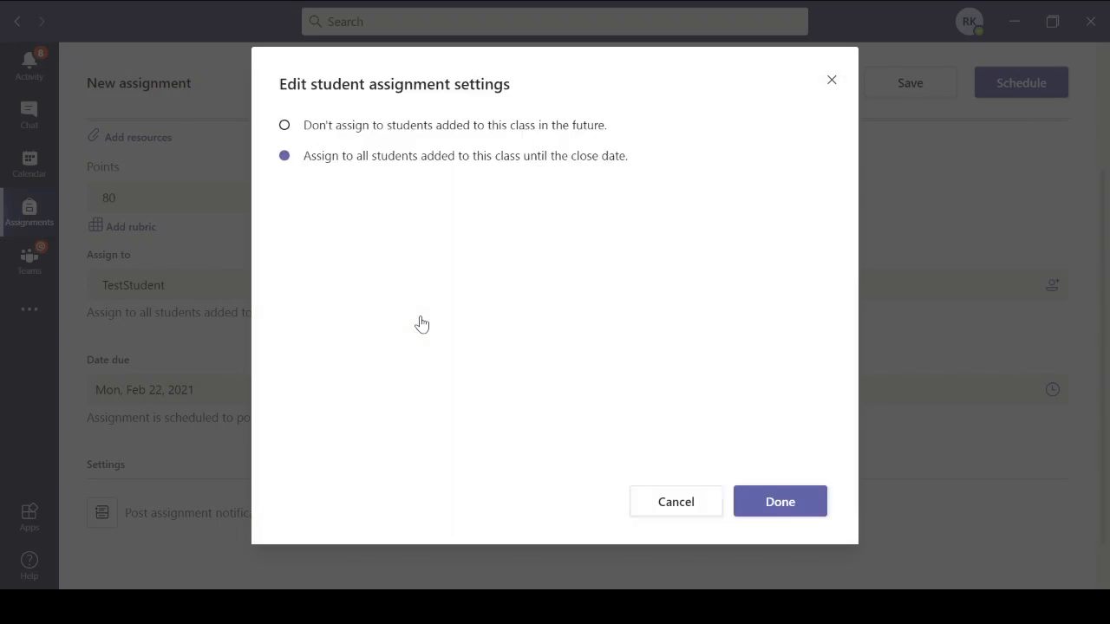
pyautogui.moveTo(309, 159); pyautogui.dragTo(337, 159)
pyautogui.click(741, 508)
pyautogui.scroll(-1, 347, 460)
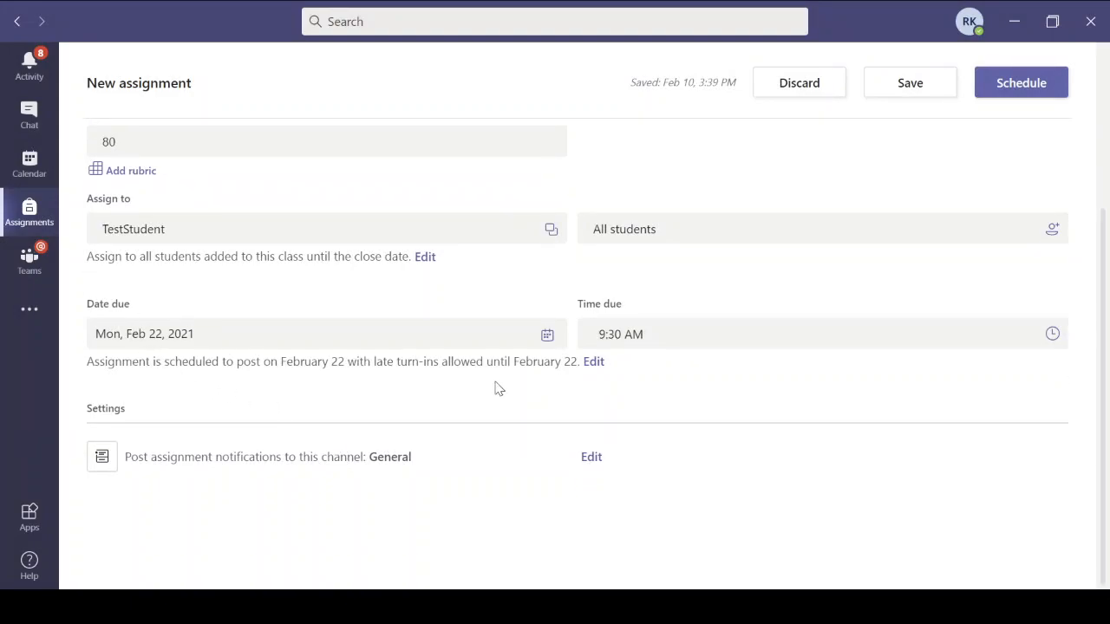
# - Reopen the assignment timeline and check its future-posting option, due time and close time
pyautogui.click(593, 362)
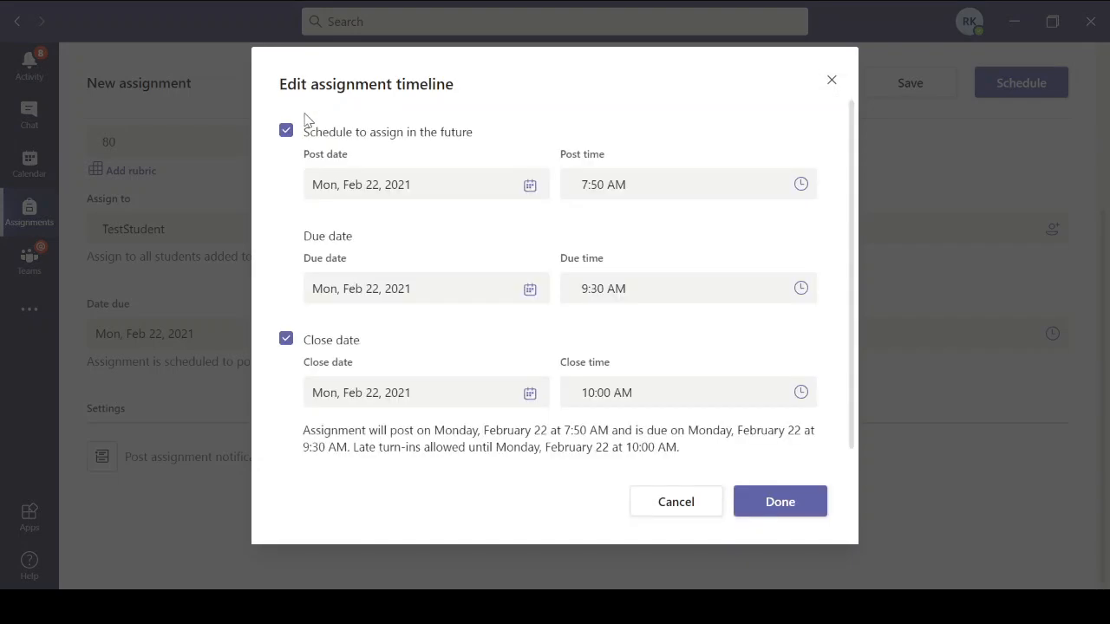
pyautogui.moveTo(322, 132); pyautogui.dragTo(428, 130)
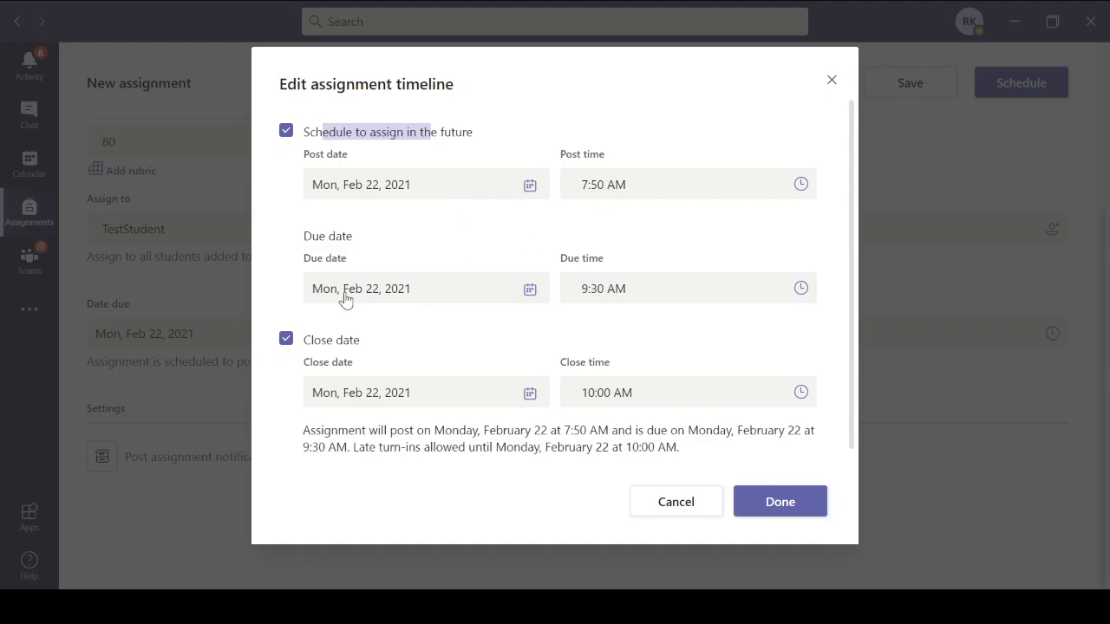
pyautogui.click(637, 287)
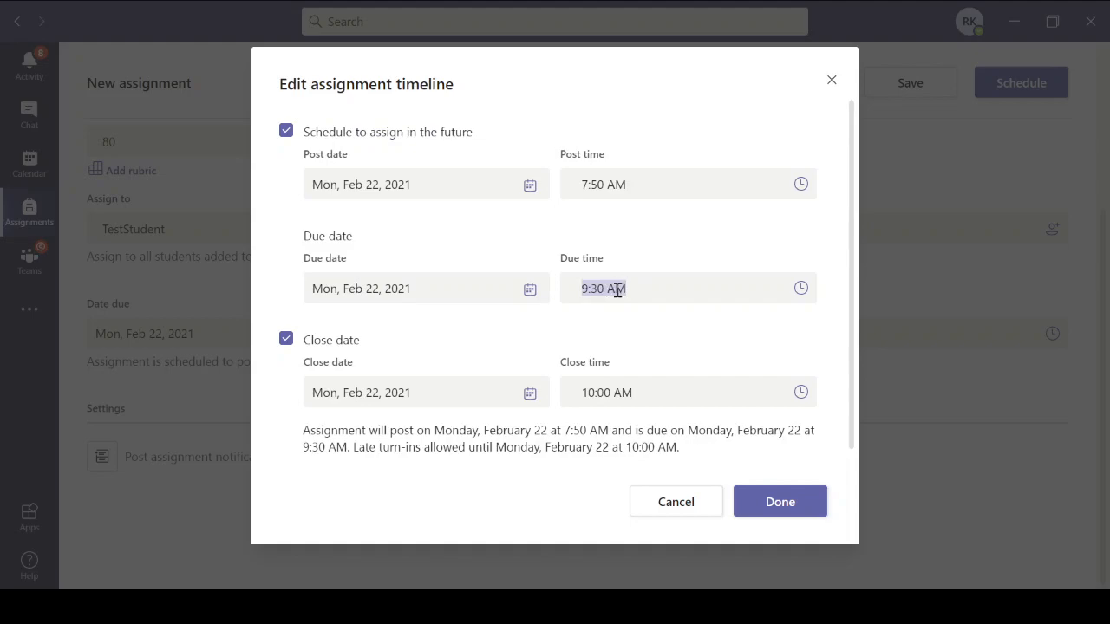
pyautogui.click(642, 392)
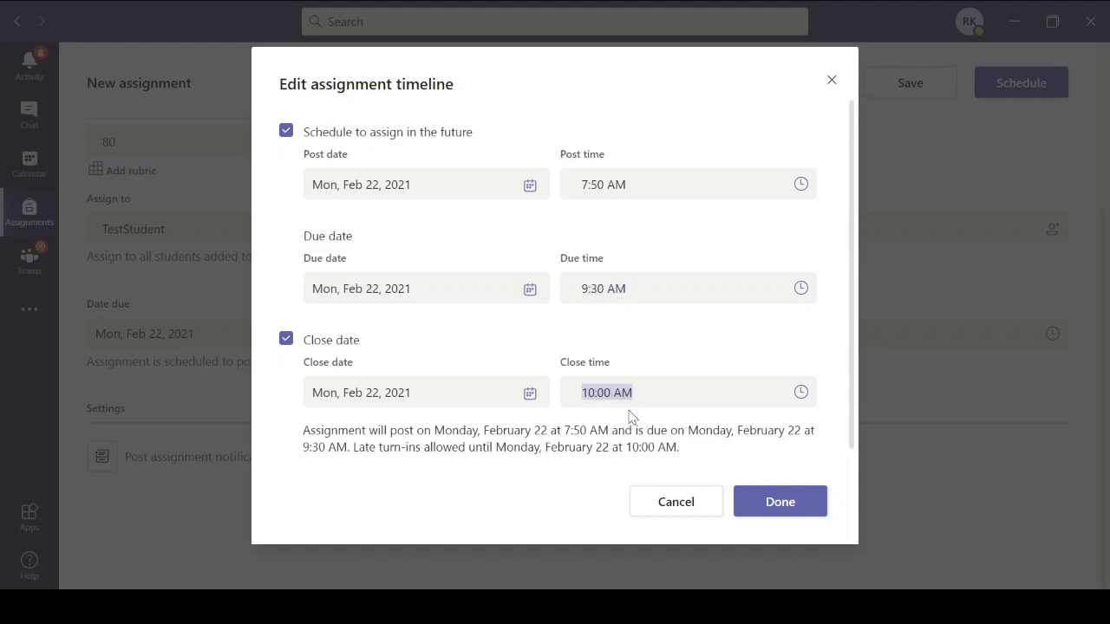
# - Toggle the assignment's close date off and on again, set the close time to 10:00 AM, and apply the timeline
pyautogui.click(284, 340)
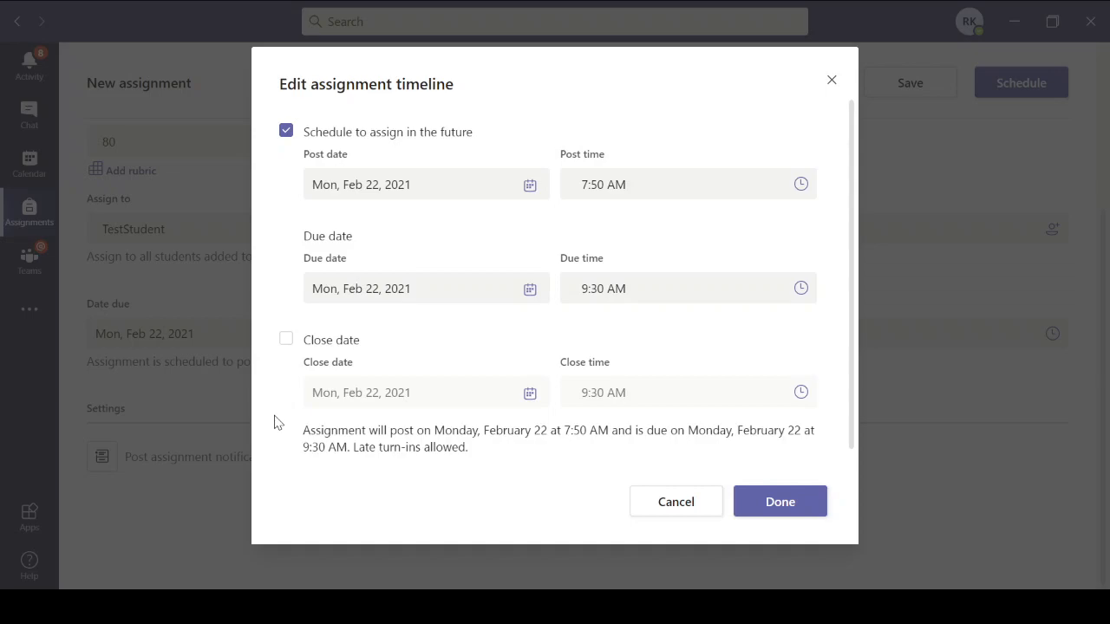
pyautogui.click(641, 283)
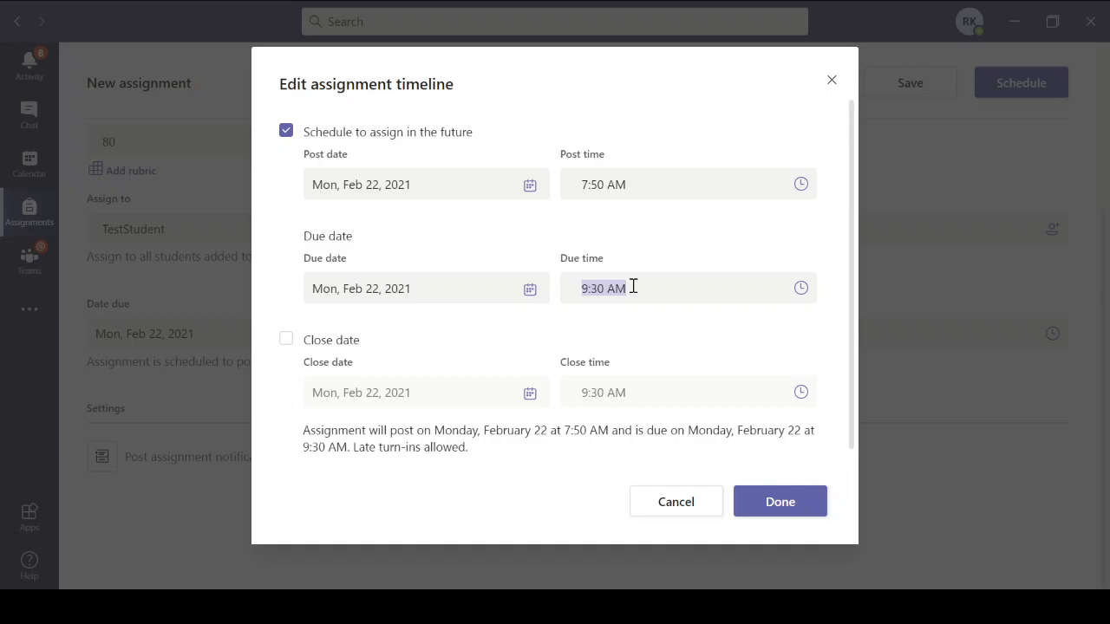
pyautogui.click(287, 341)
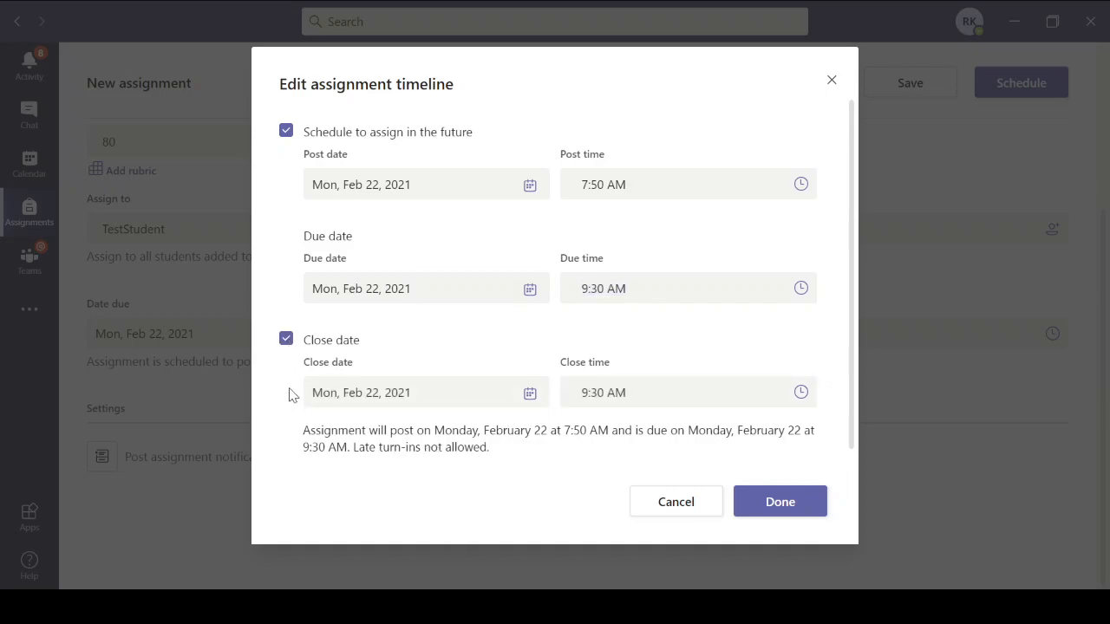
pyautogui.click(606, 391)
pyautogui.write('10:00 Am')
pyautogui.click(545, 483)
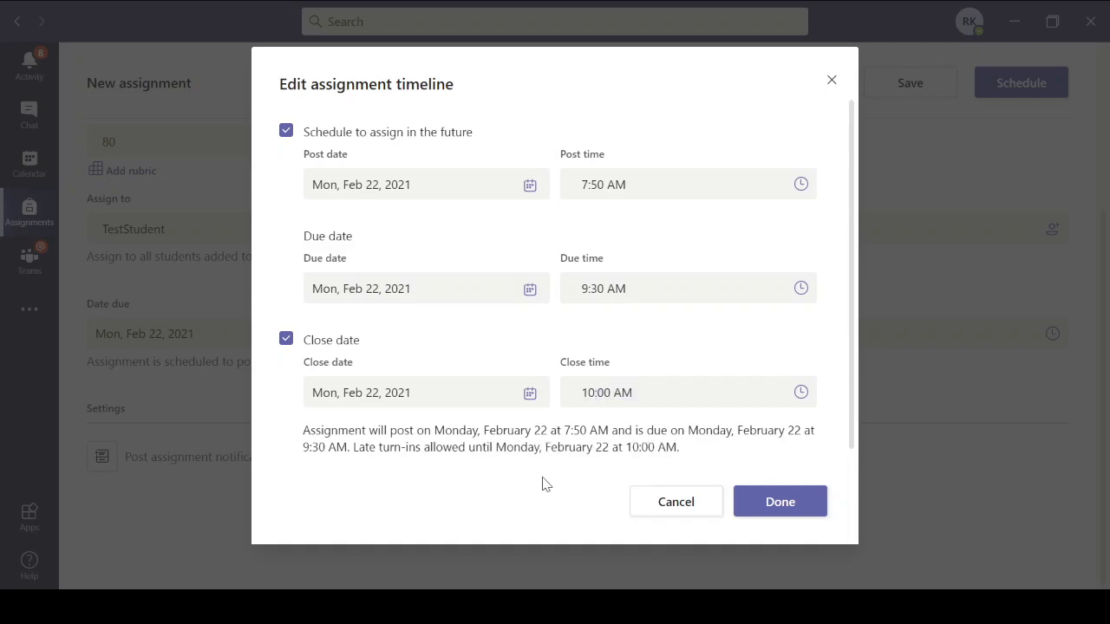
pyautogui.click(761, 502)
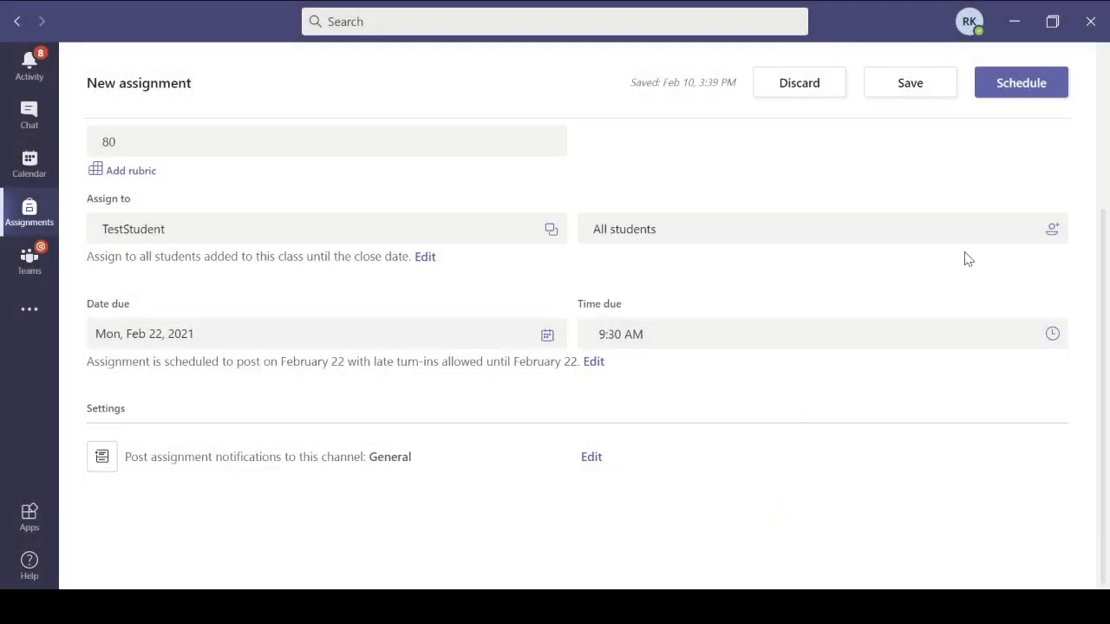
# - Schedule the assignment and reopen the 04A Science Final Examination for editing from the assigned list
pyautogui.click(1017, 91)
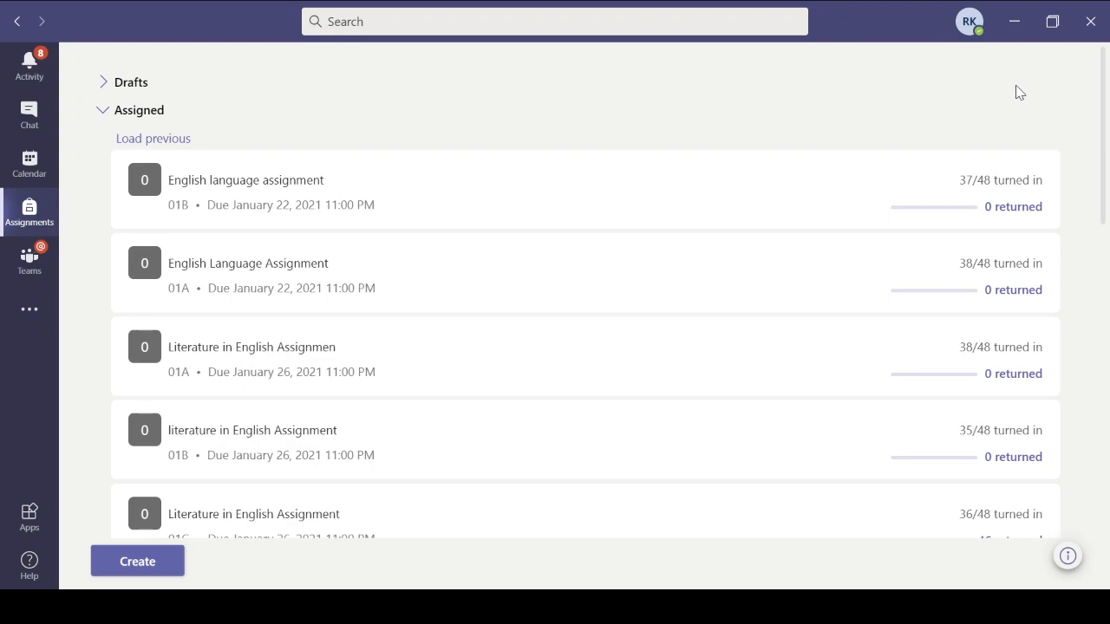
pyautogui.scroll(-15, 459, 318)
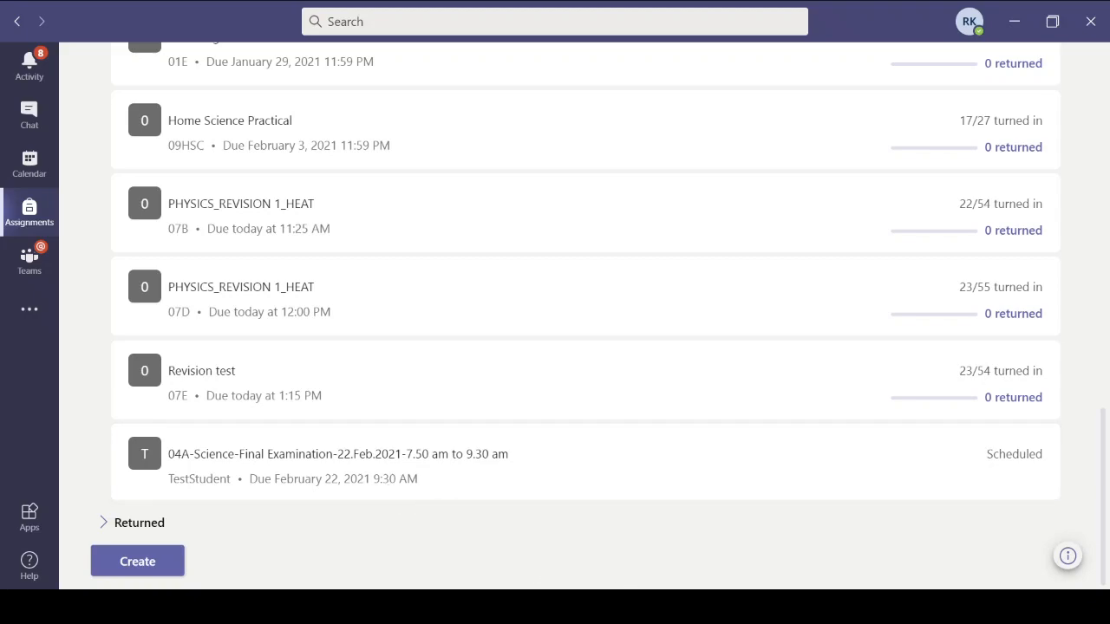
pyautogui.hotkey('alt', 'Tab')
pyautogui.click(390, 464)
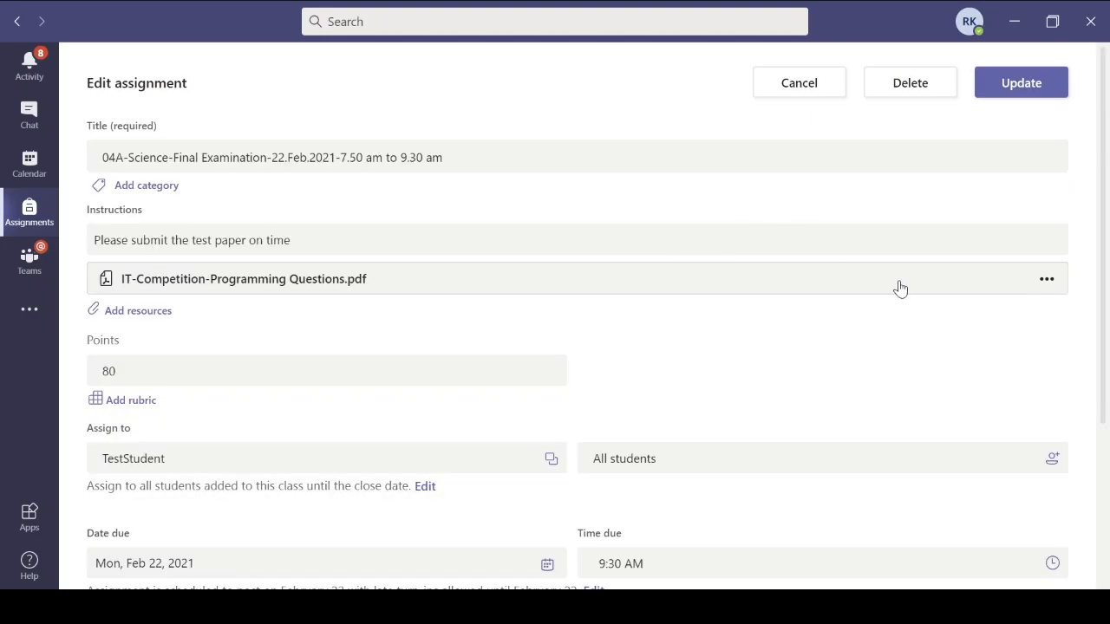